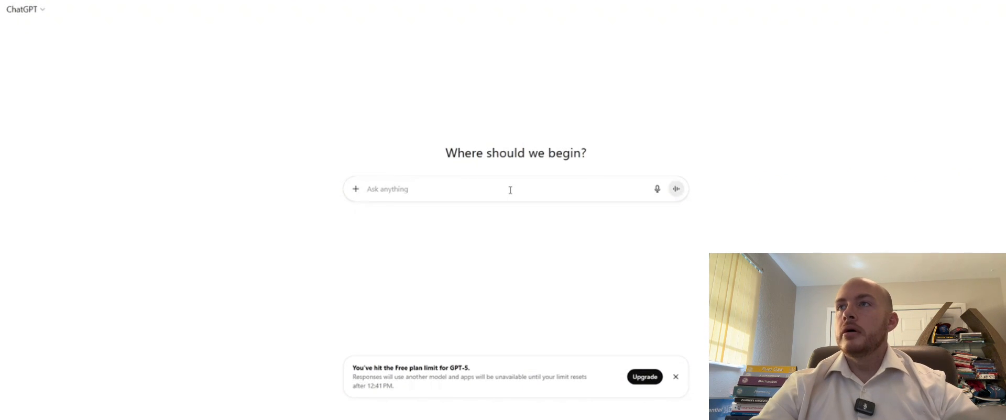
Ask the chatbot "how do i become a contractor in florida?".
text(how do i b)
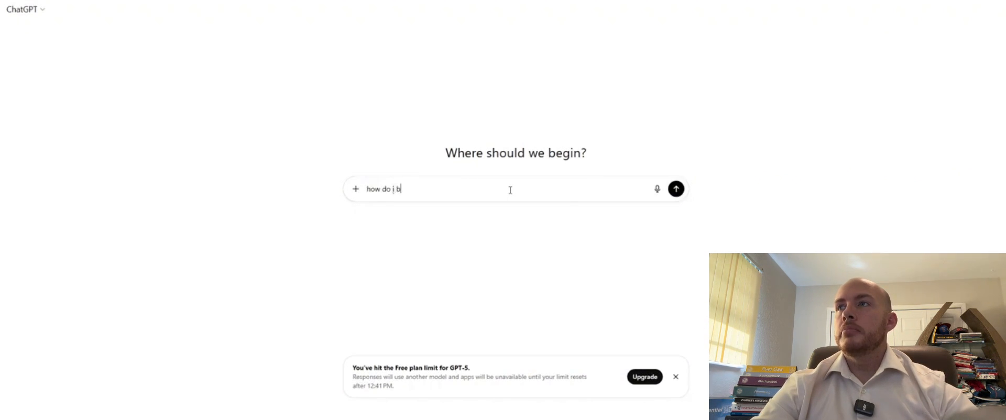
text(ecome a con)
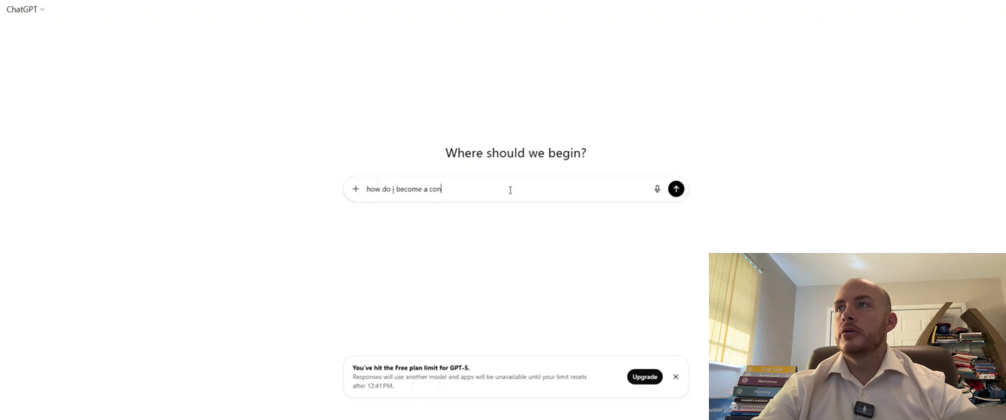
text(tractor in)
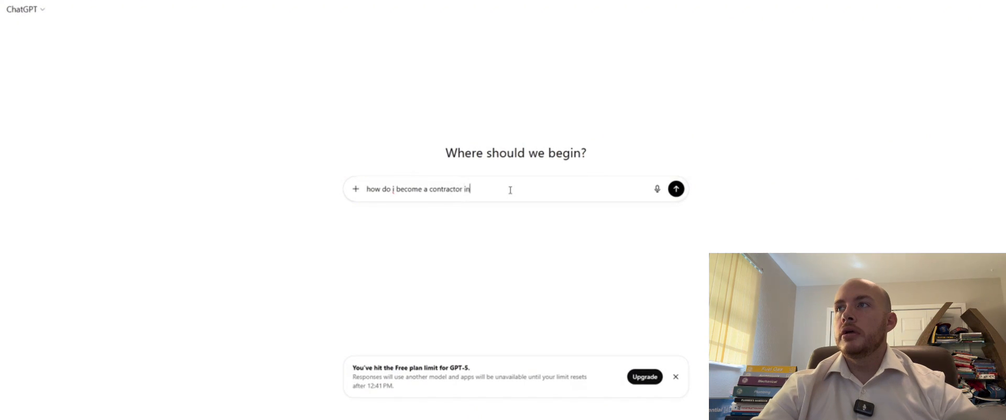
text( florida f)
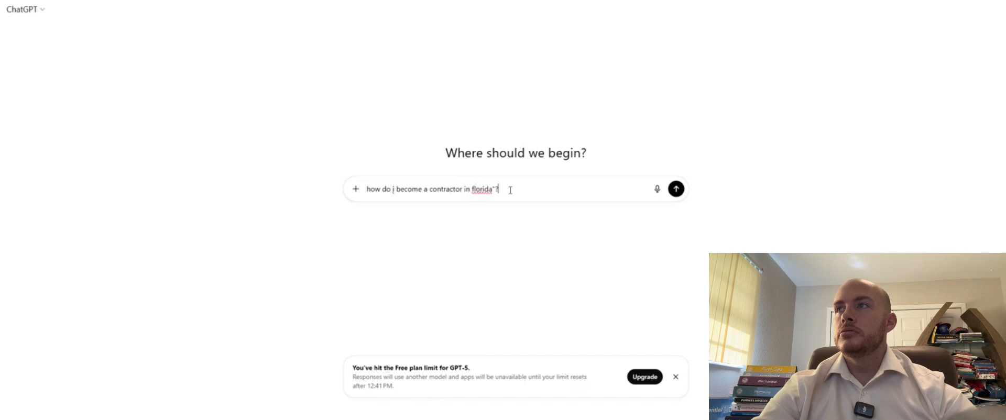
key(BackSpace)
key(BackSpace)
text(?)
key(Return)
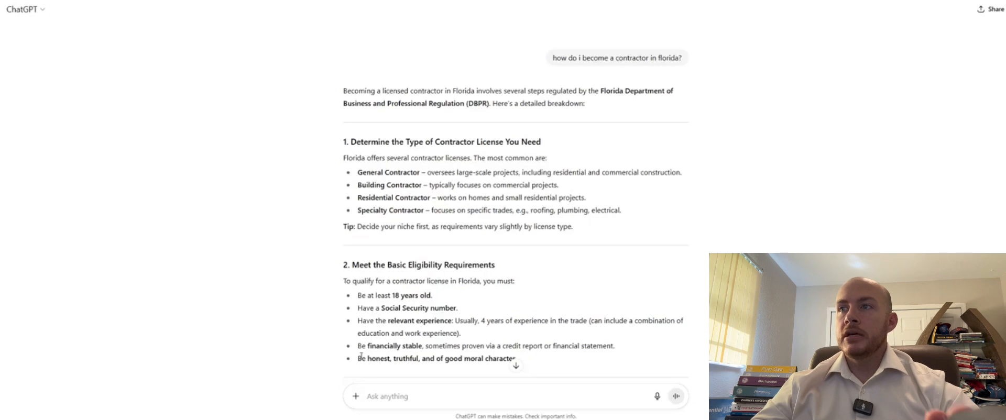
Read through the answer on Florida contractor licensing, from license types and eligibility to exams, application, insurance, renewal and helpful tips.
scroll(371, 354, down, 1)
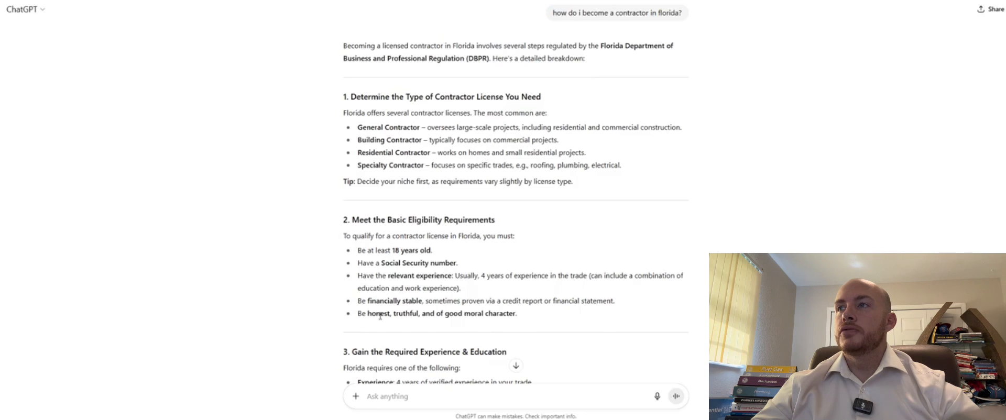
scroll(338, 322, down, 3)
scroll(308, 286, down, 1)
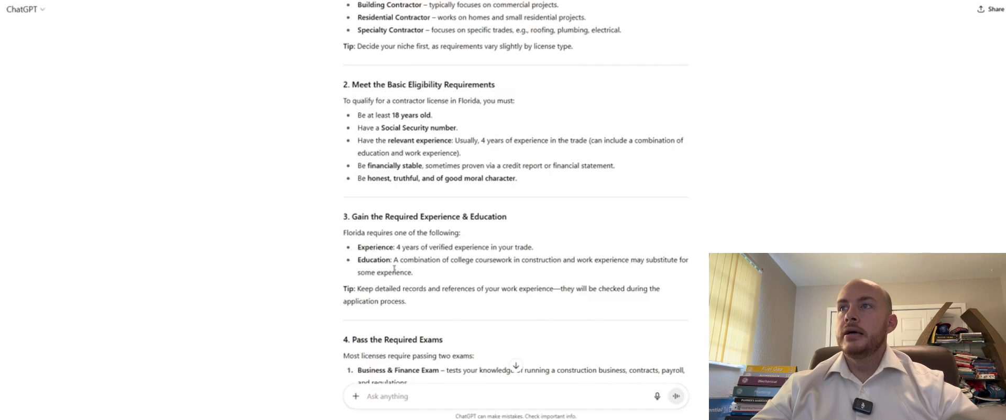
scroll(393, 267, down, 1)
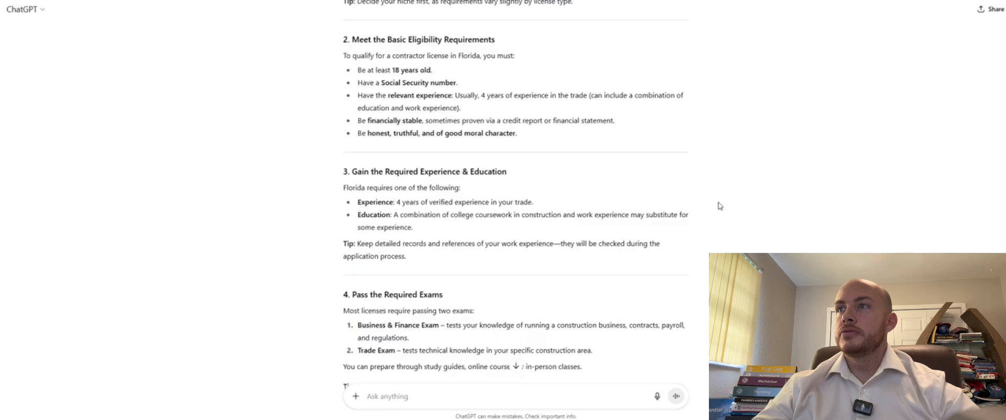
scroll(265, 216, down, 1)
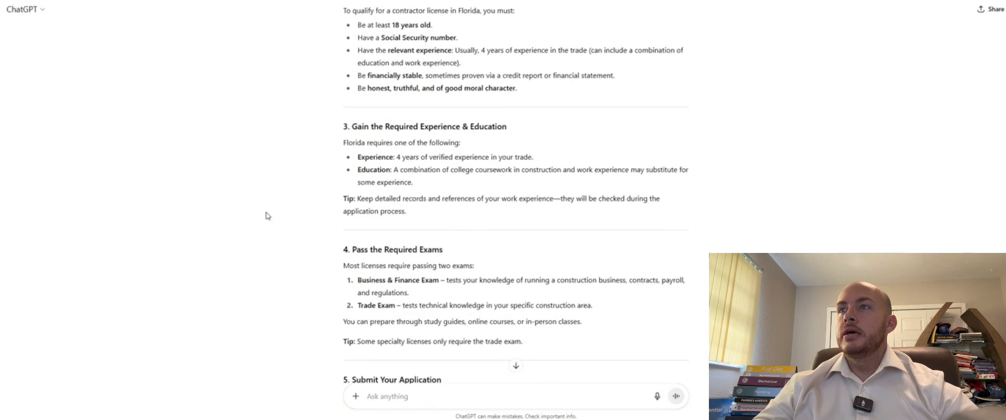
scroll(365, 274, down, 2)
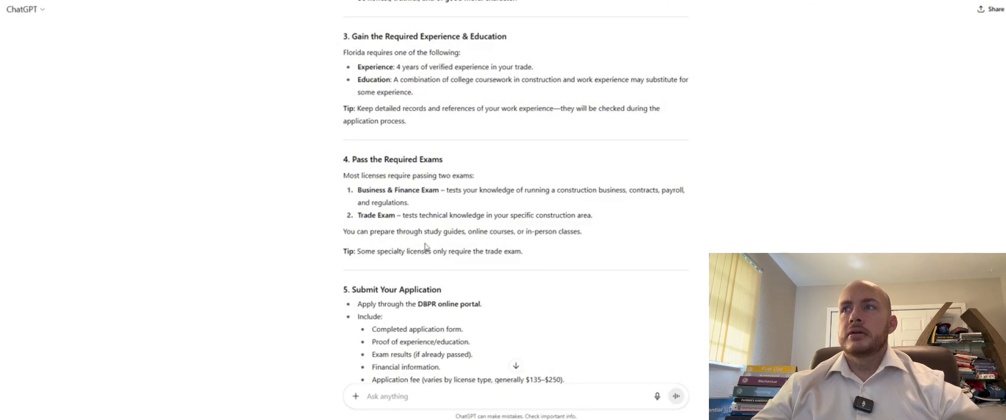
scroll(375, 247, down, 1)
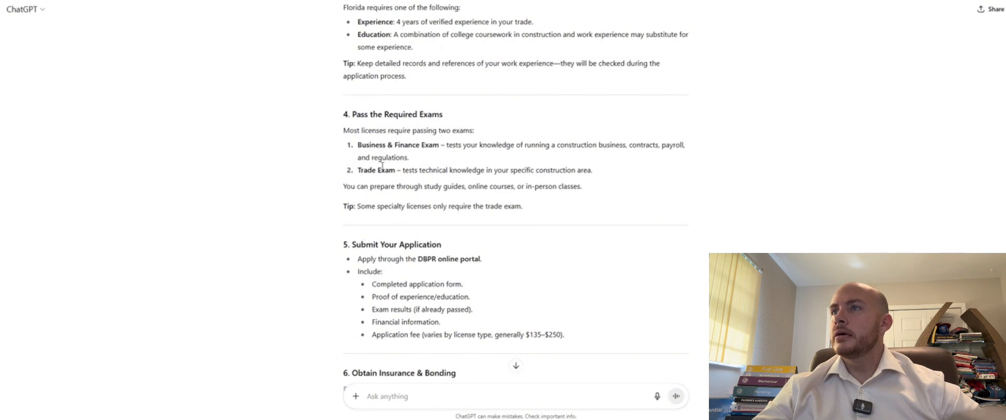
scroll(439, 296, down, 1)
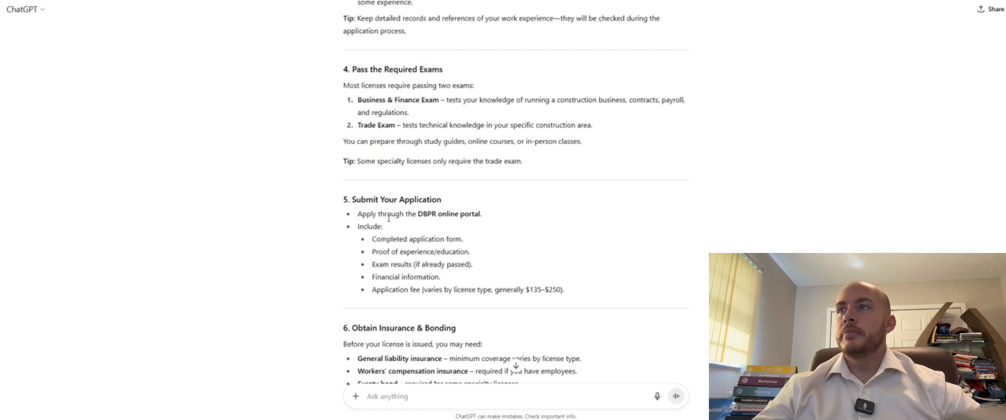
scroll(398, 212, down, 2)
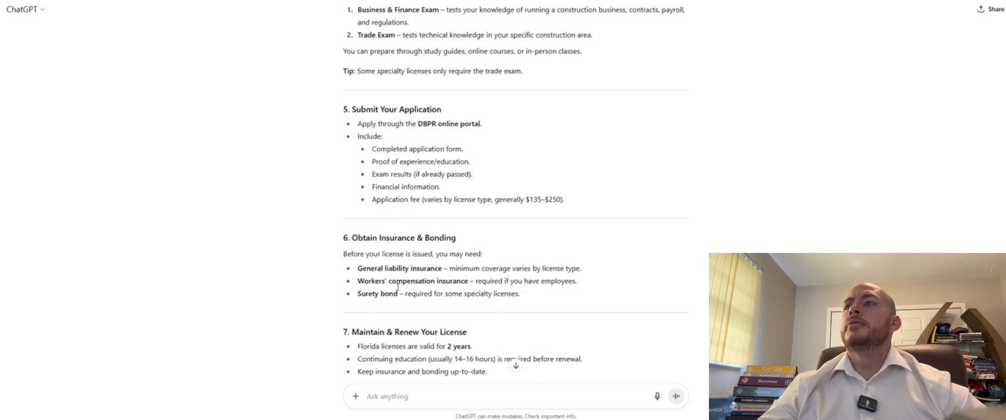
scroll(398, 286, down, 3)
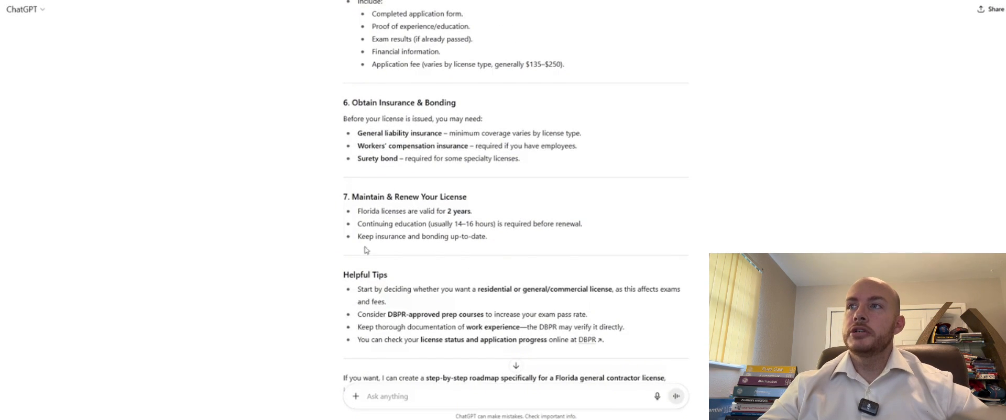
drag(458, 209, 358, 224)
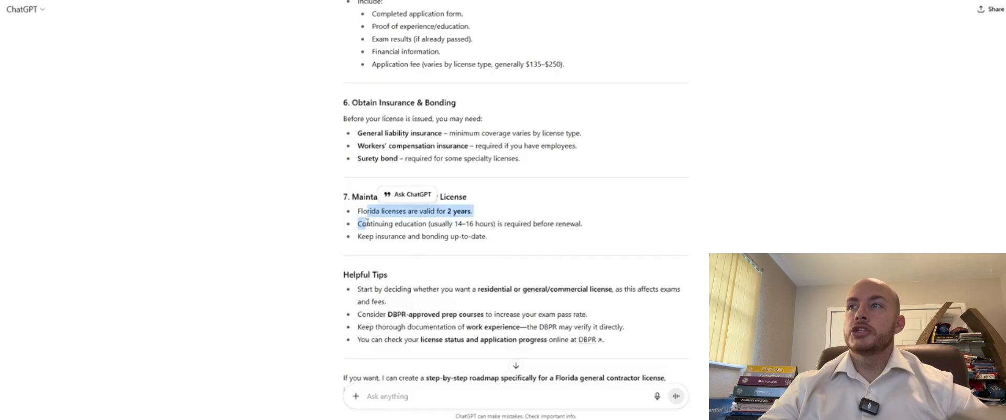
click(403, 223)
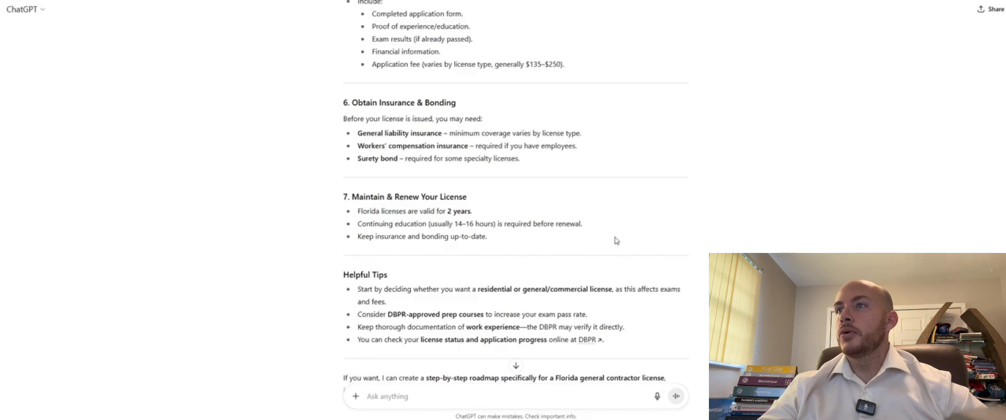
scroll(423, 225, down, 3)
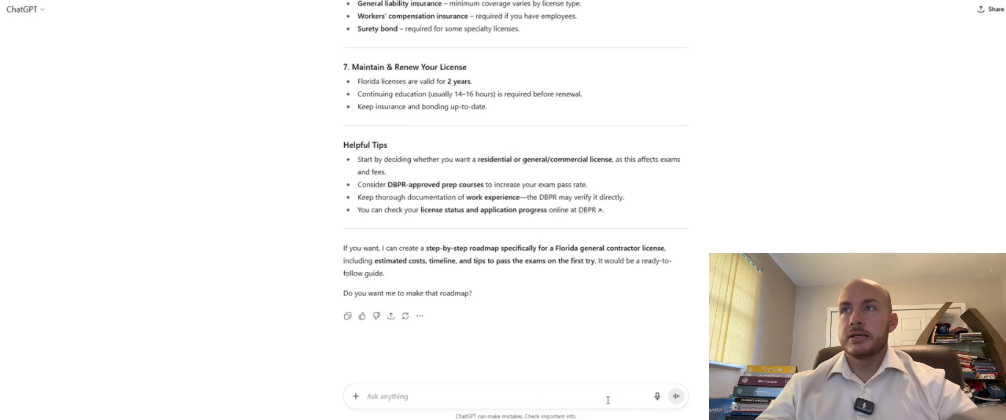
Ask the follow-up question "what books will I need for the exams to get my license as a general contractor?".
click(421, 390)
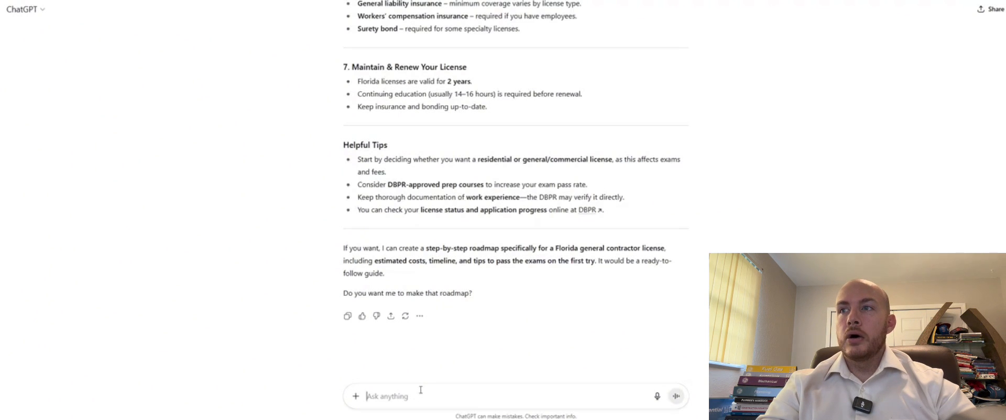
text(what books will)
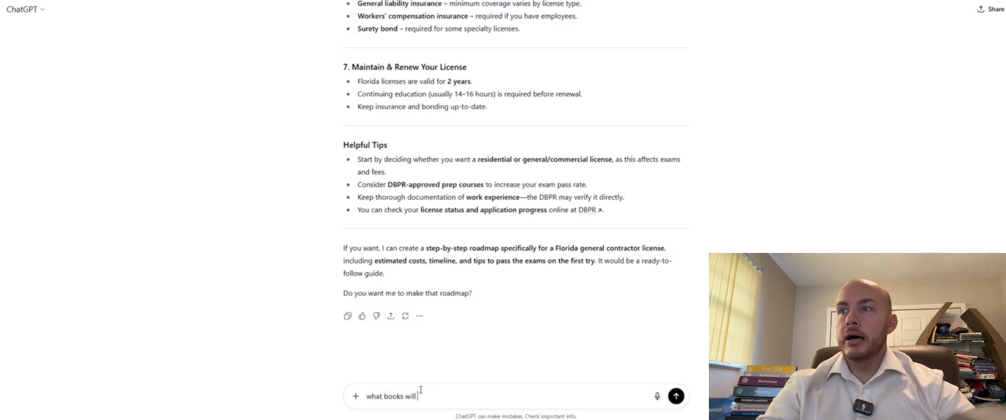
text( I need fo)
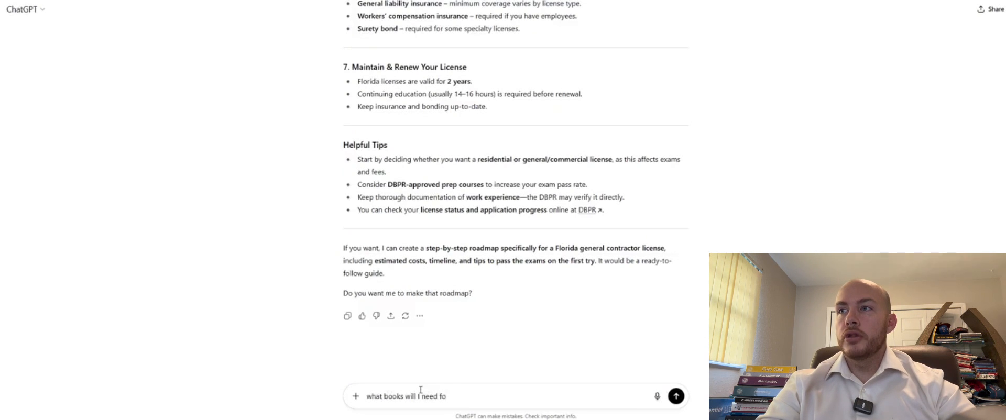
text(r the exams )
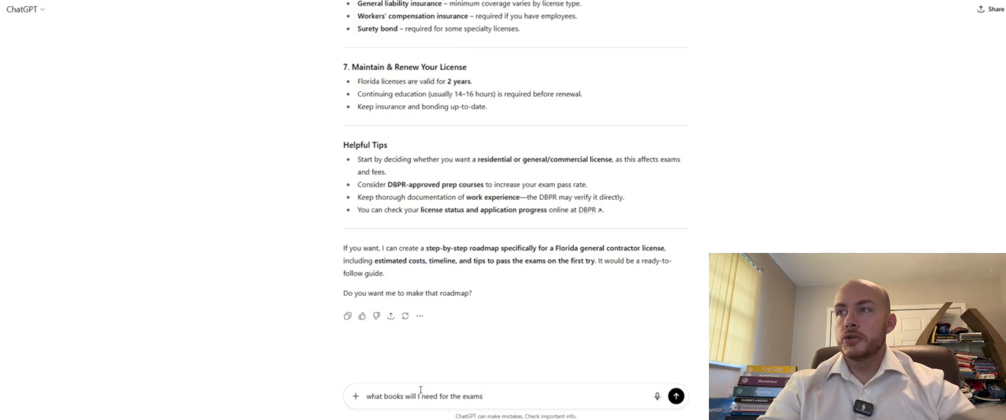
text(to get my )
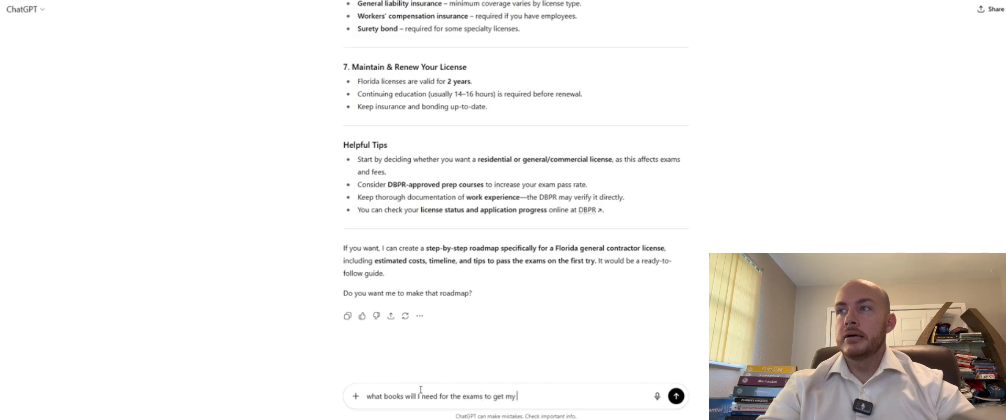
text(license as a ge)
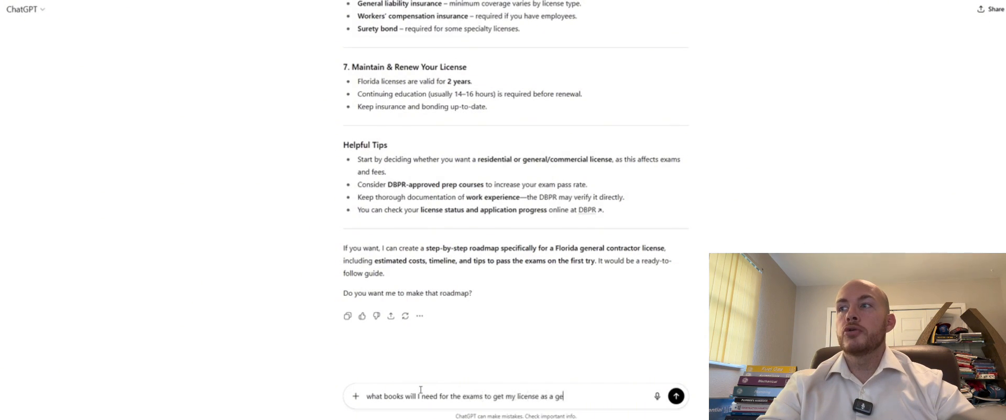
text(neral contracto)
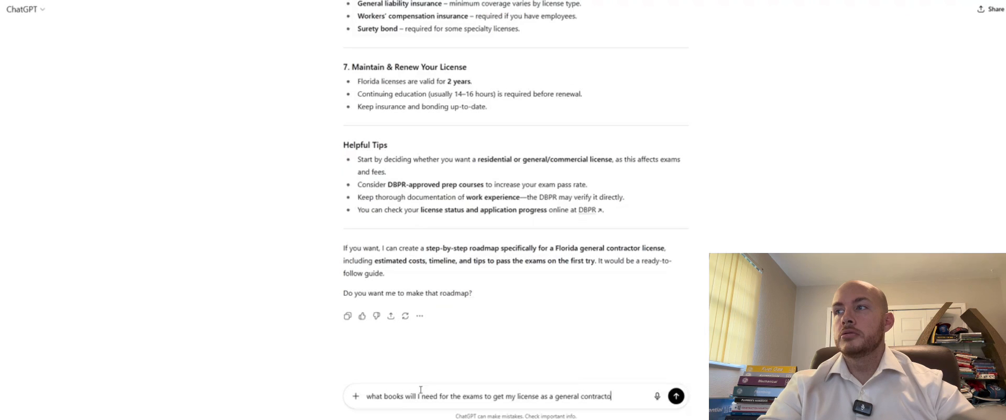
text(r?)
key(Return)
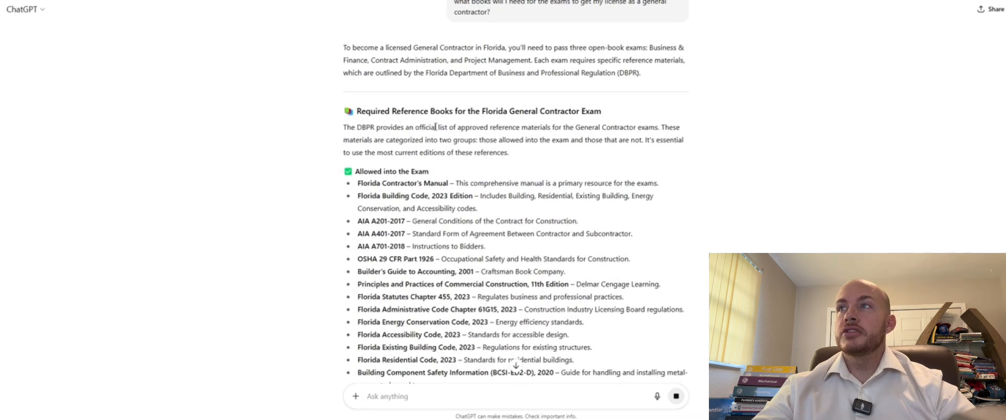
Review the answer's reference books allowed into the exam, recommended book bundles, study tips and next steps.
scroll(433, 118, down, 1)
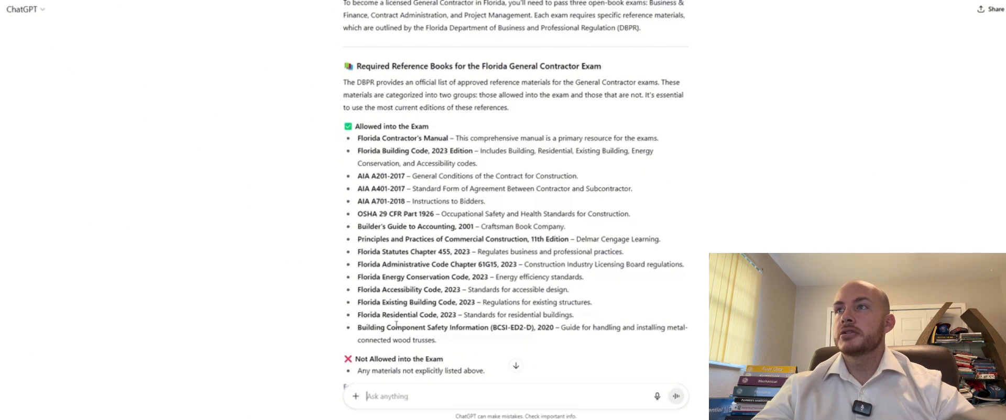
scroll(396, 325, down, 5)
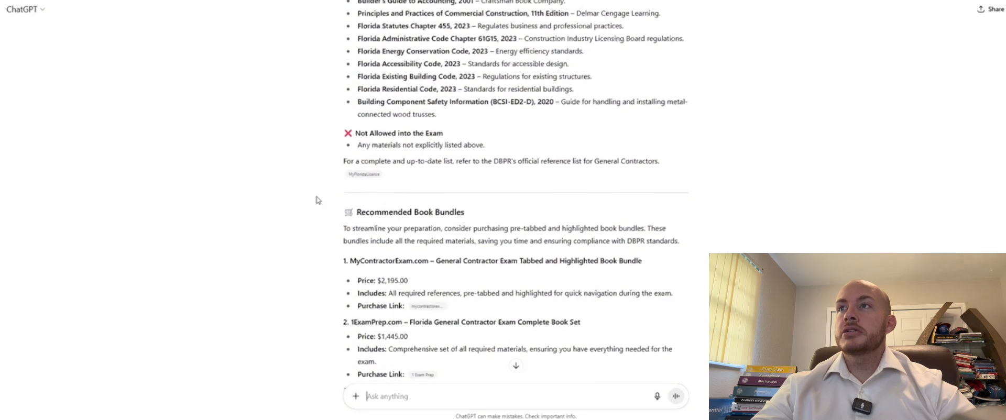
scroll(316, 200, down, 2)
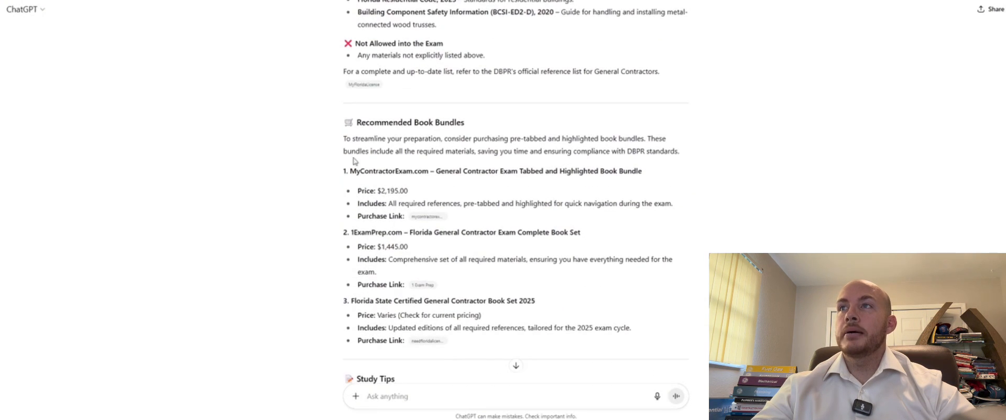
drag(360, 122, 477, 139)
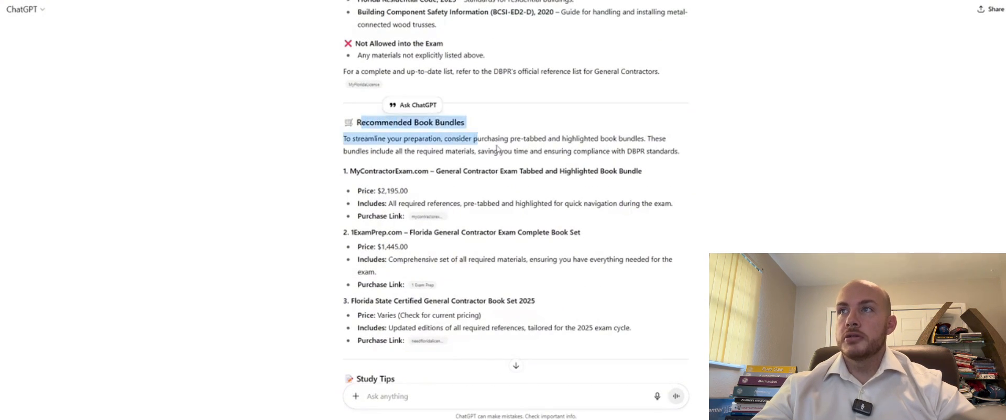
click(498, 150)
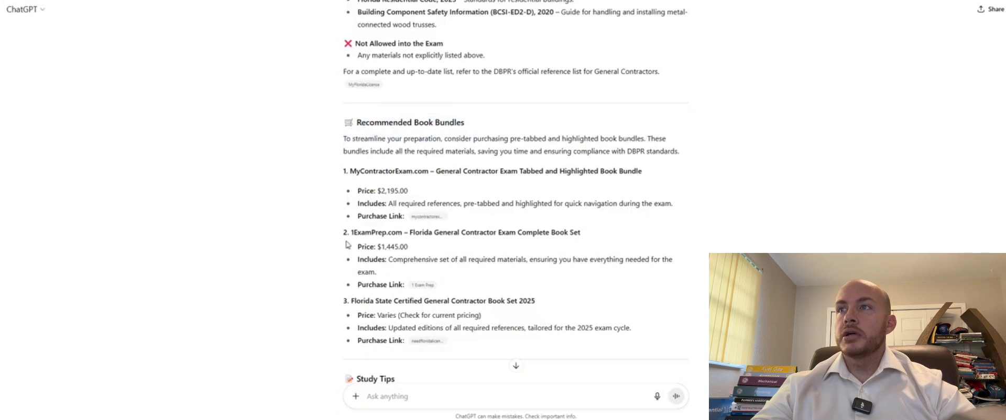
scroll(409, 301, down, 2)
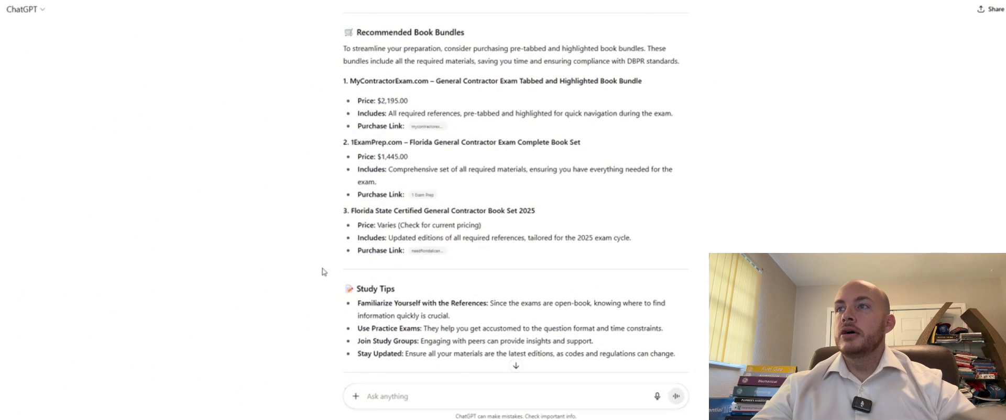
scroll(374, 251, down, 2)
scroll(367, 270, down, 2)
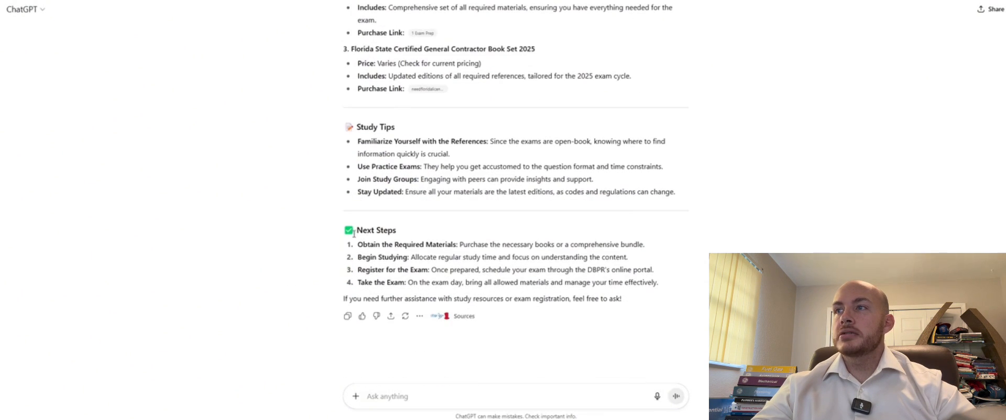
Ask the follow-up question "how long does it take to pass the exams?".
text(h)
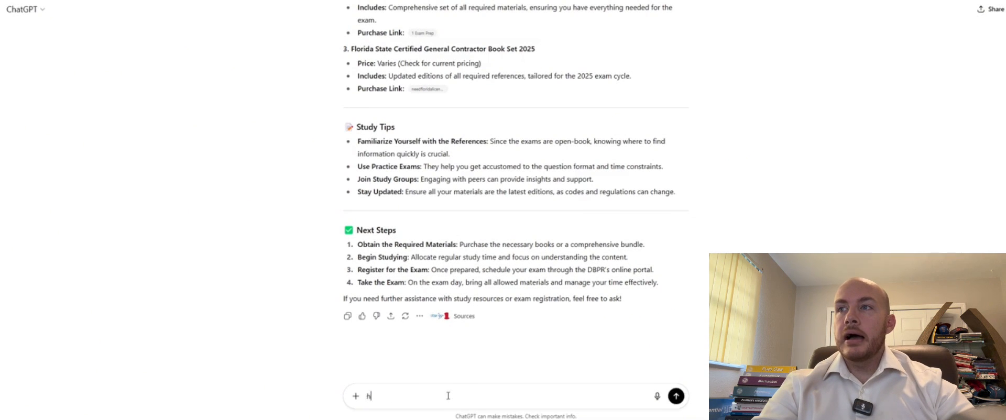
text(ow long does)
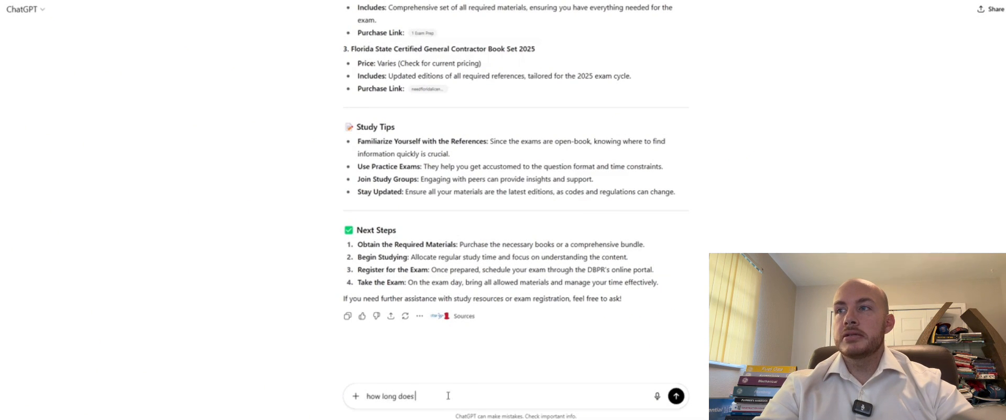
text( it take to)
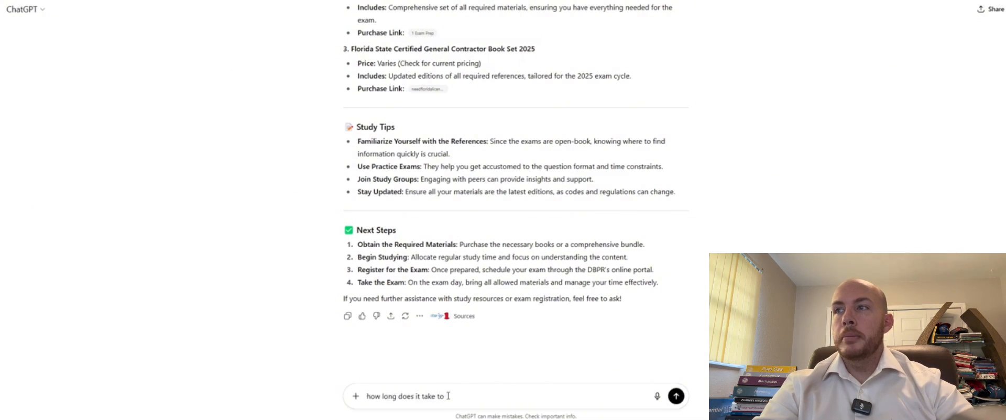
text( pass the exams?)
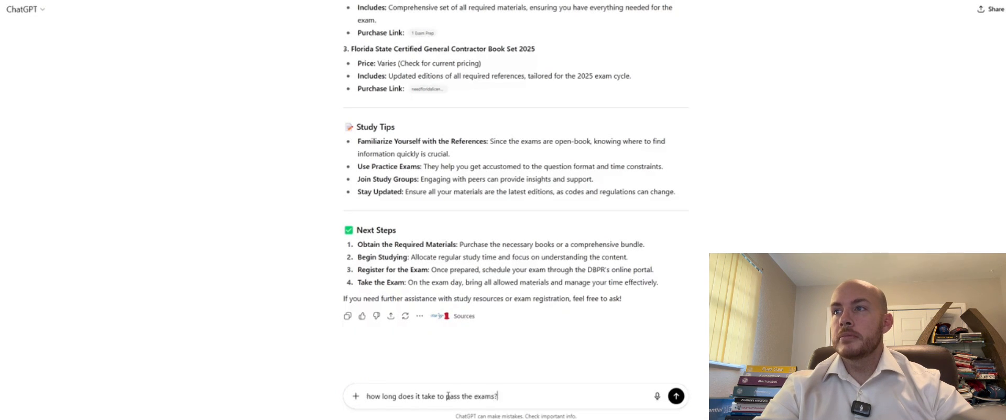
key(Return)
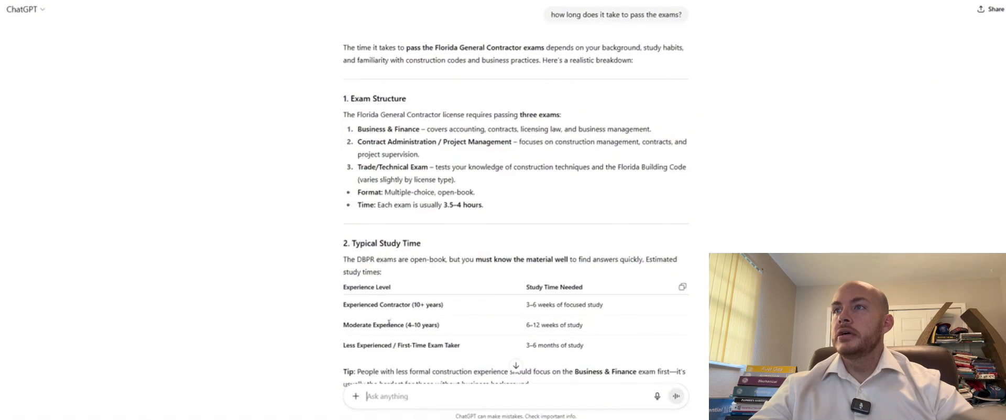
Read through the answer's typical study time, exam scheduling and realistic timeline for passing the exams.
scroll(317, 238, down, 3)
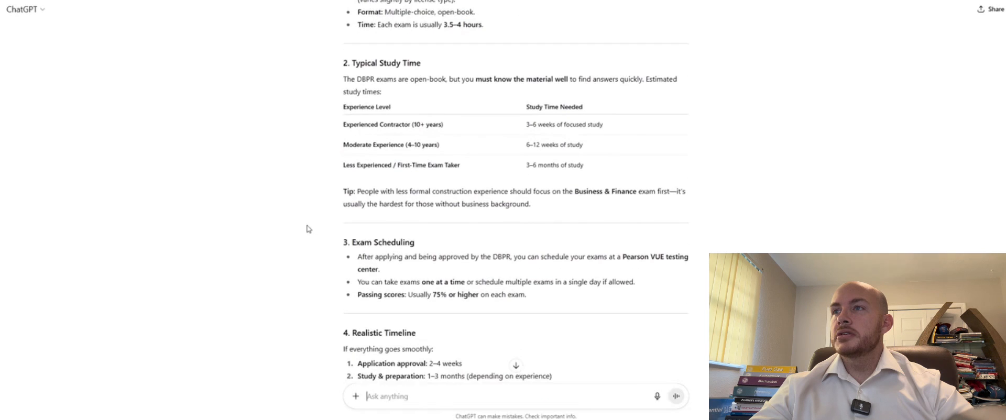
scroll(392, 277, down, 3)
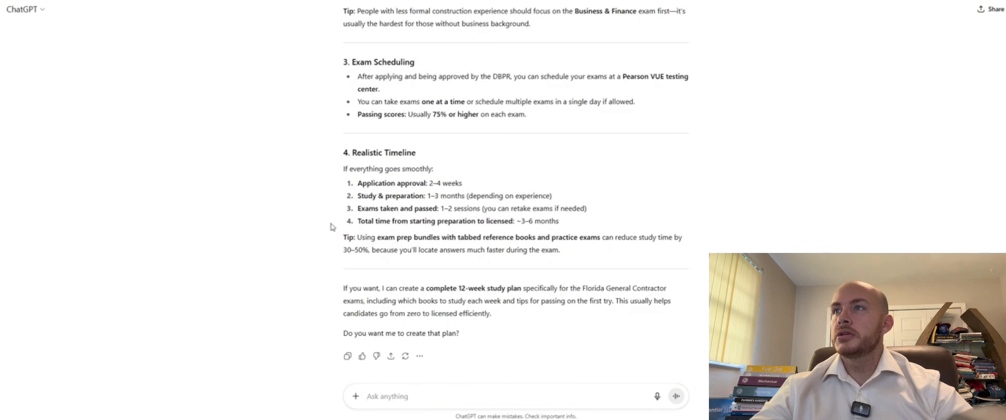
scroll(389, 208, down, 1)
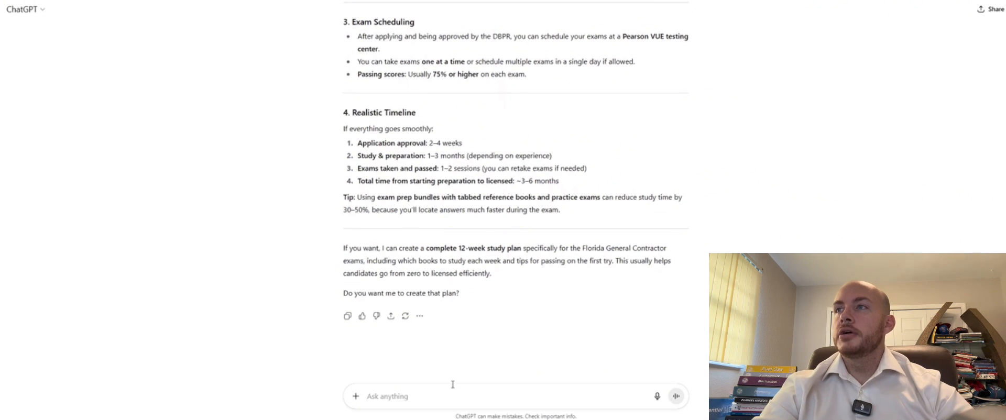
Send the request "create me a full comprehensive plan to obtain my general contractor license in 5 months and total costs including hours of study needed?".
text(d)
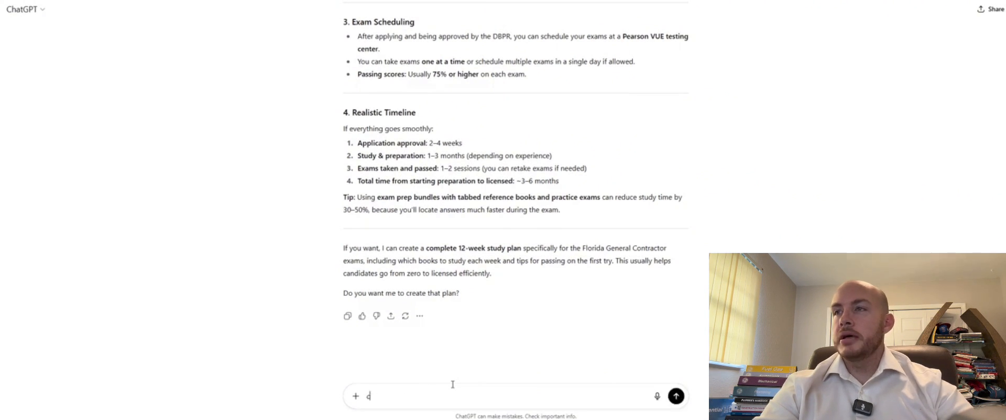
text(reate me a s)
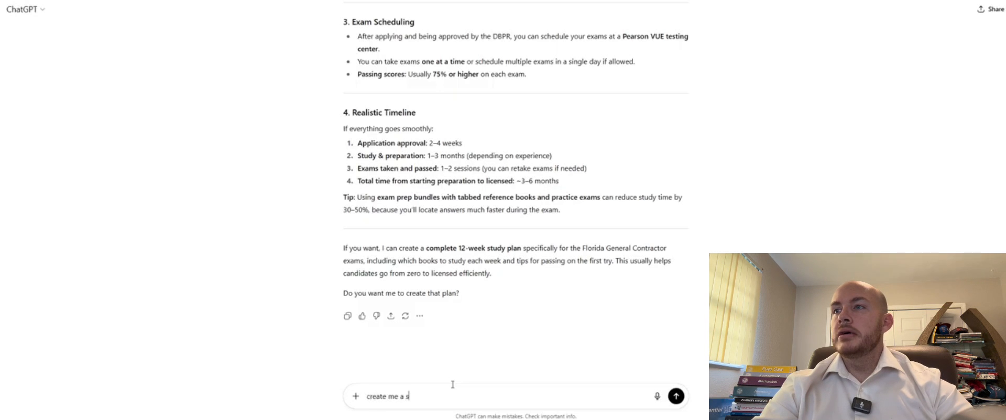
text(tull)
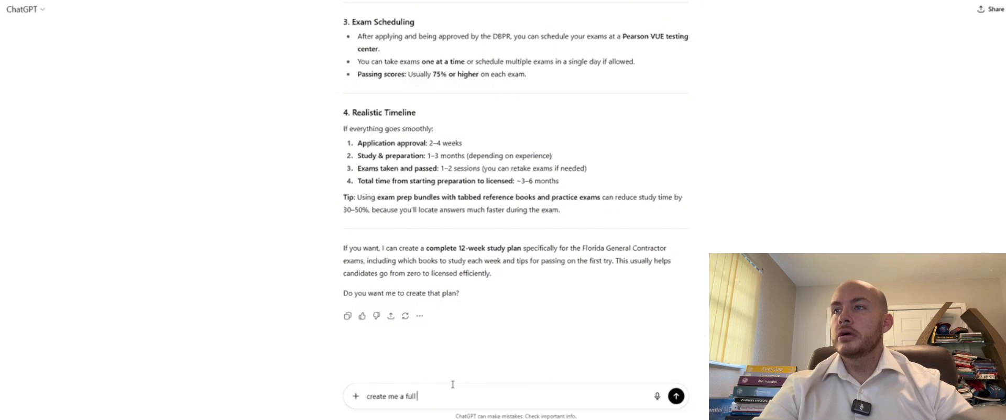
text( compreh)
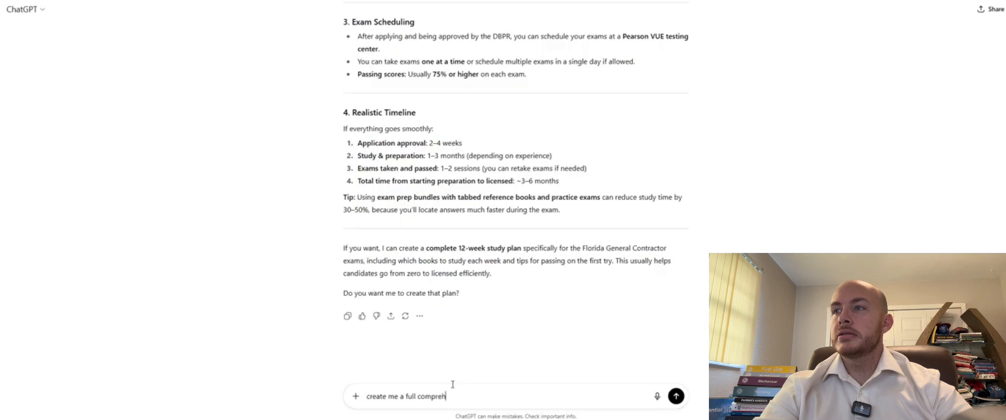
text(en)
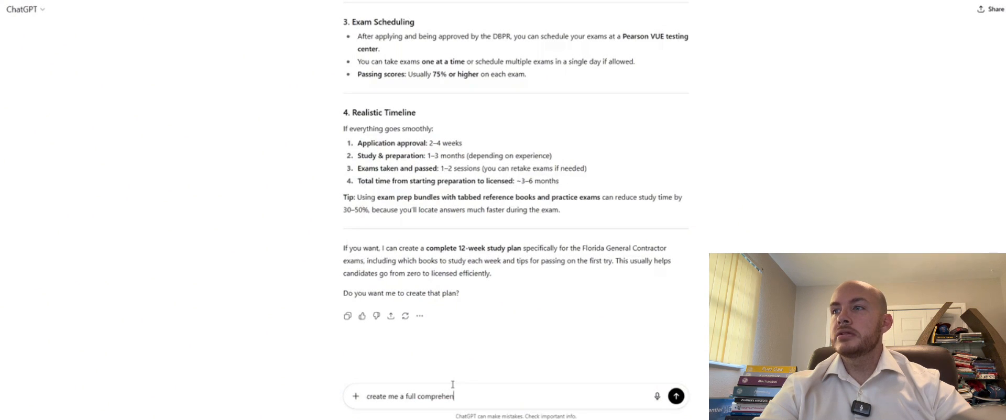
text(sive plan )
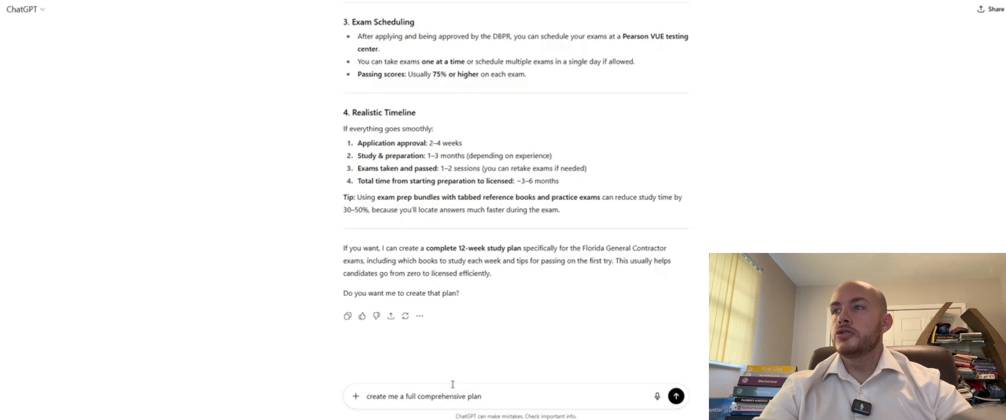
text(to obtain my )
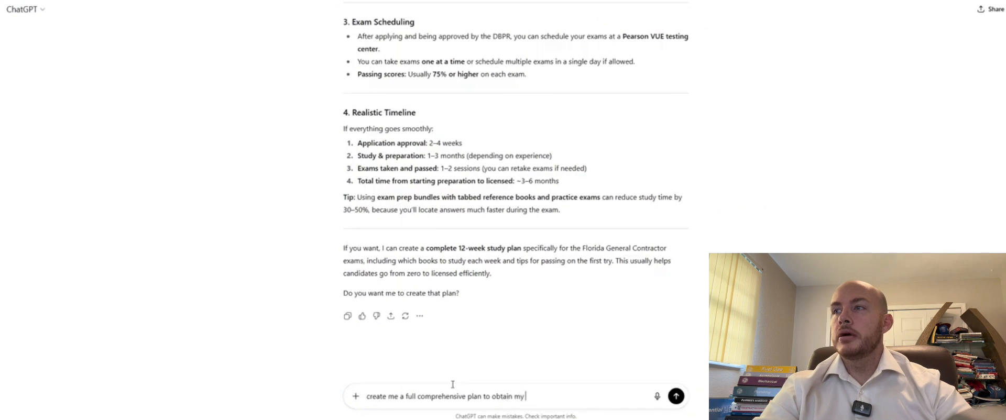
text(general contr)
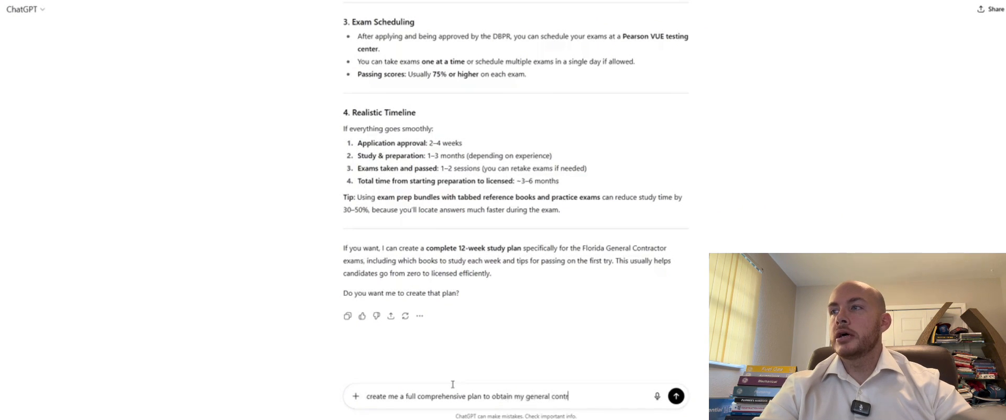
text(actor lic)
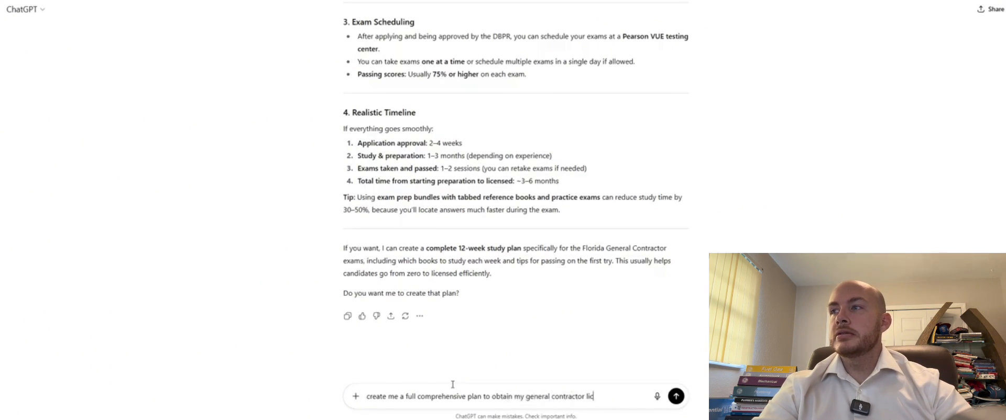
text(ense in 4)
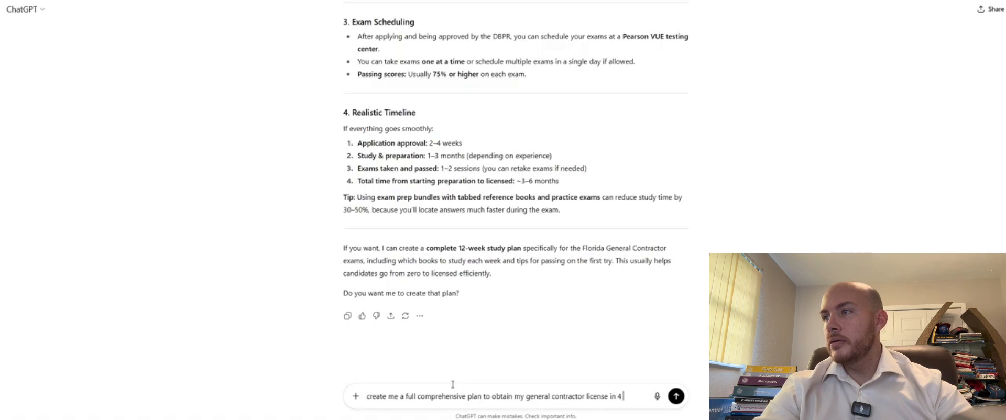
key(BackSpace)
text(4)
key(BackSpace)
text(5 m)
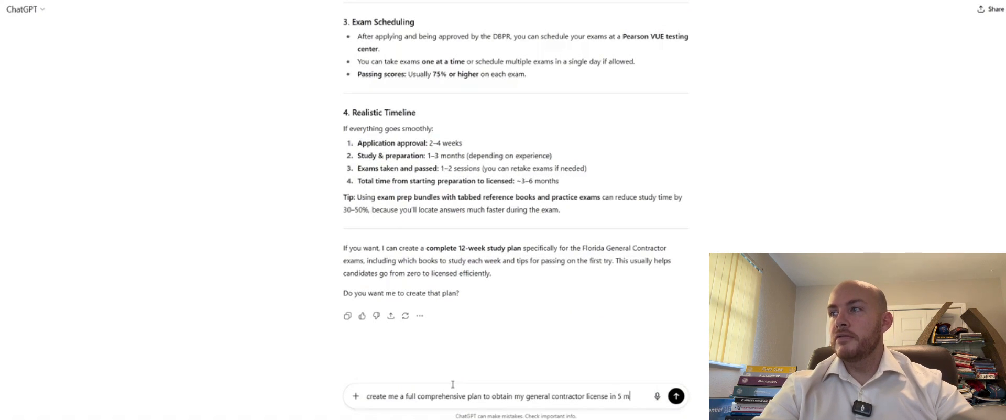
text(onths and total)
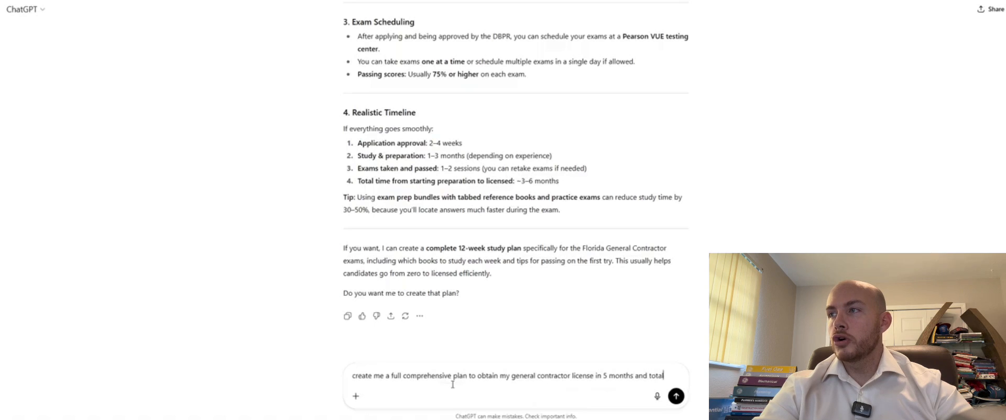
text( costs includi)
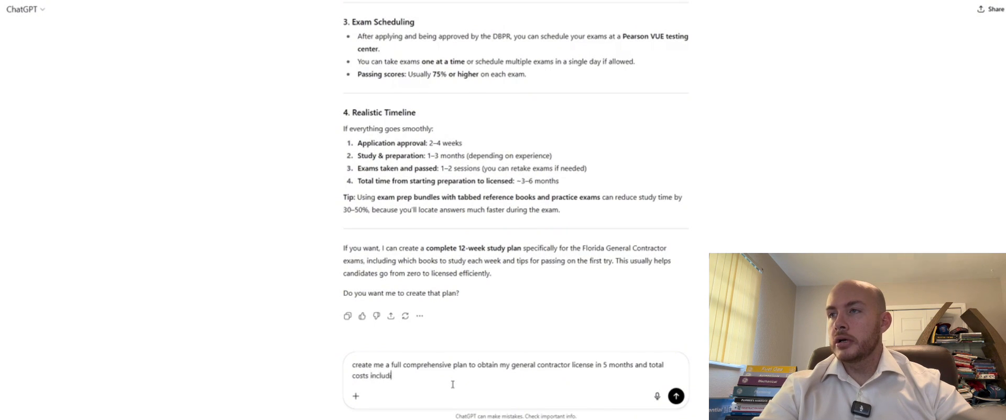
text(ng hours of st)
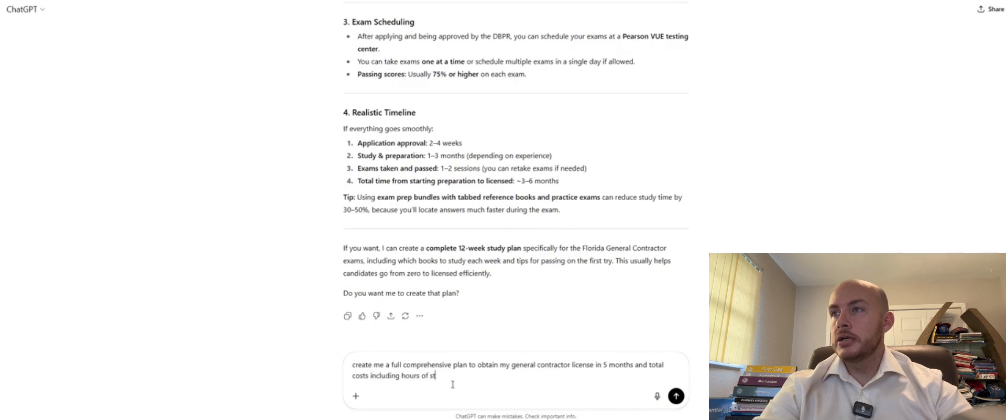
text(udy needed?)
key(Return)
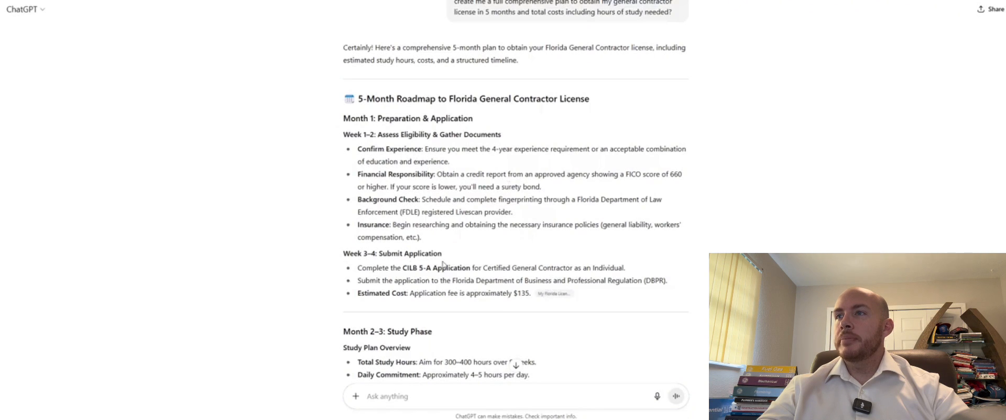
Review the five-month roadmap month by month, along with its estimated total costs, study hours breakdown and tips for success.
scroll(403, 277, down, 1)
scroll(487, 310, down, 5)
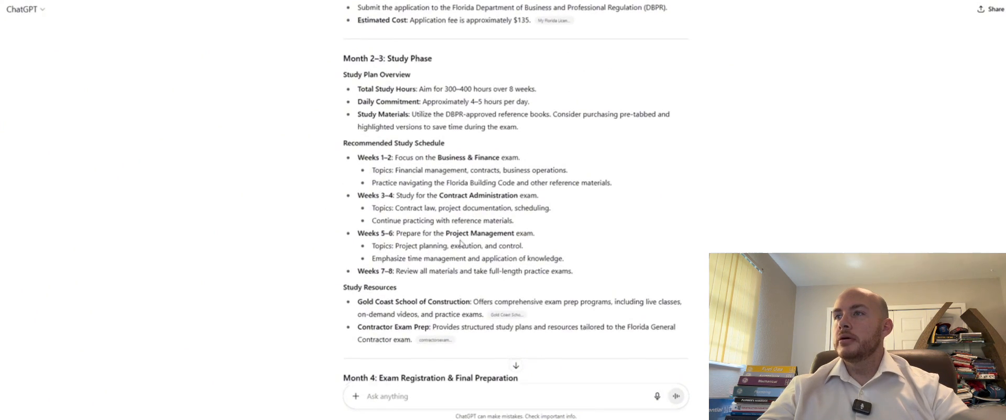
scroll(467, 230, down, 3)
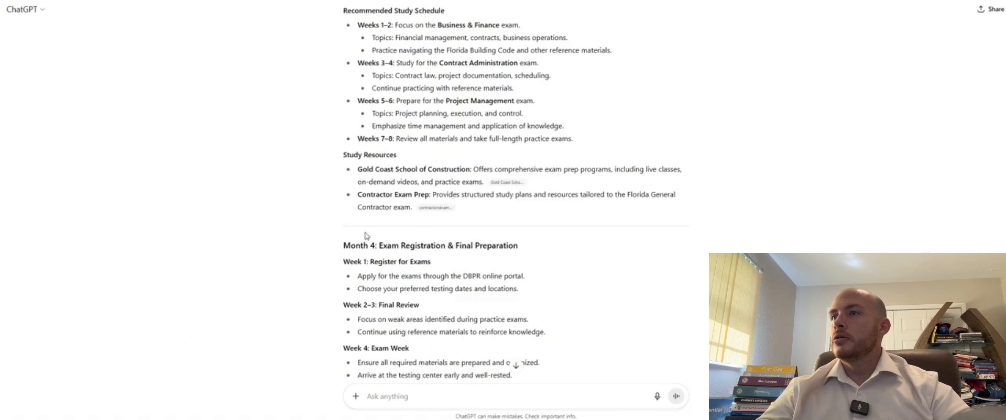
scroll(370, 252, down, 3)
scroll(369, 258, down, 4)
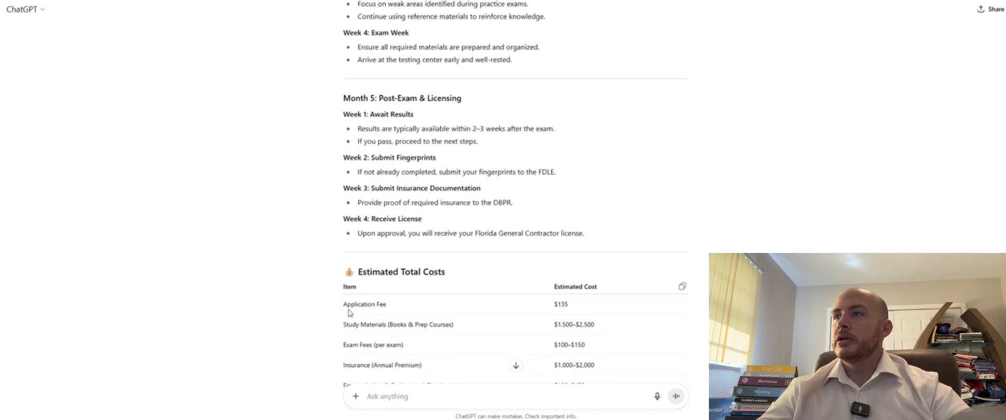
scroll(347, 323, down, 6)
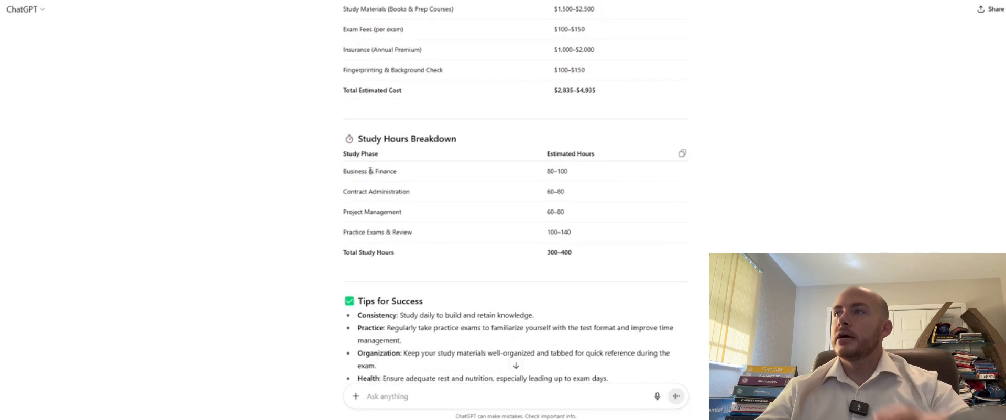
scroll(369, 170, down, 3)
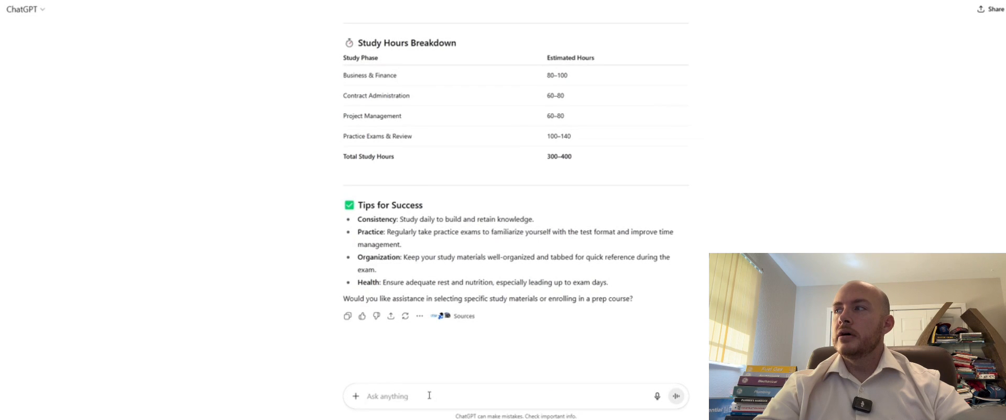
Ask the follow-up question "where do i need to take the test from?".
text(where )
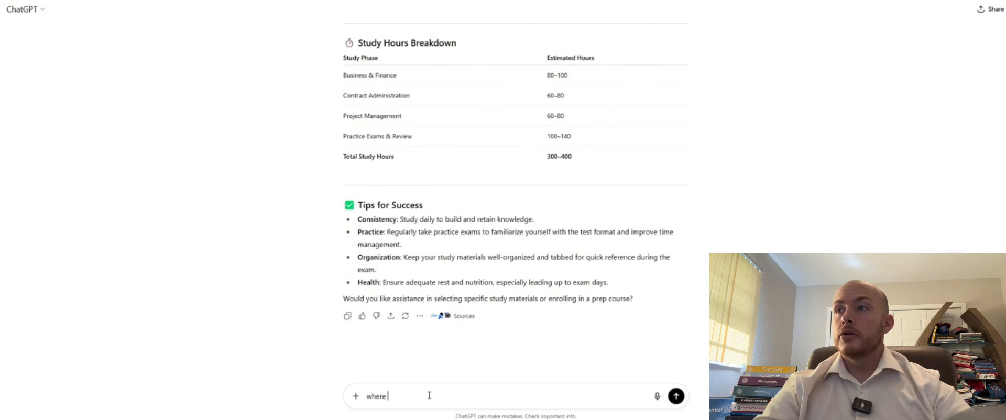
text(do i need)
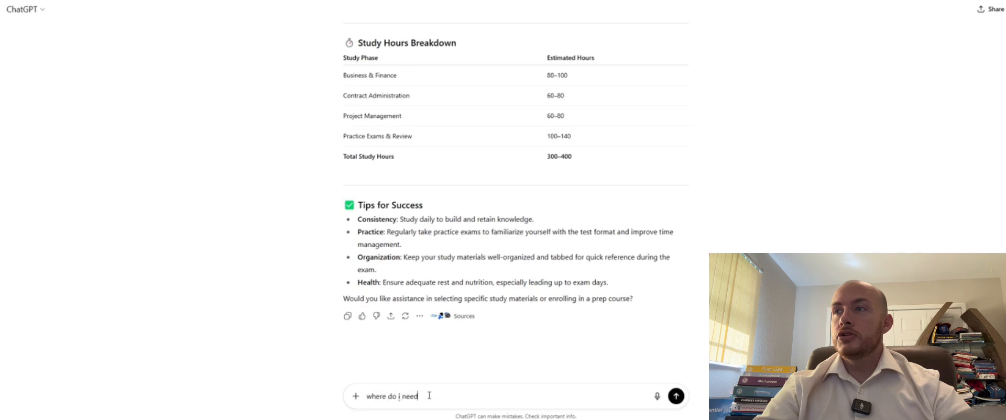
text( to take th)
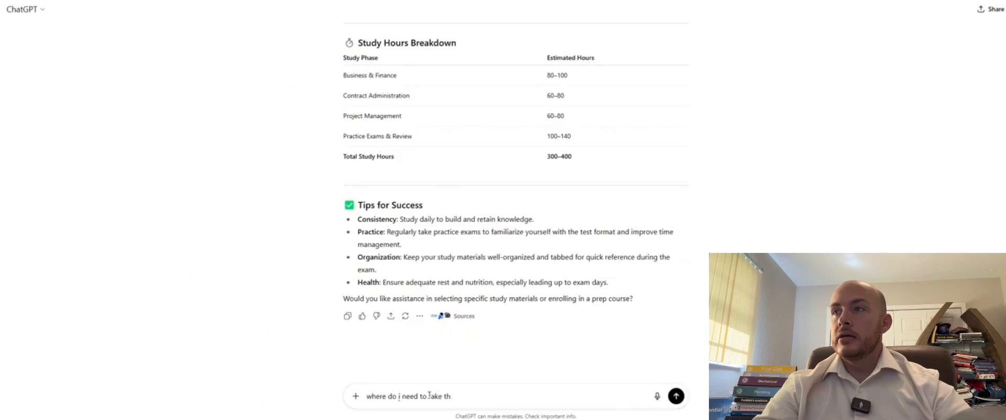
text(e test trom)
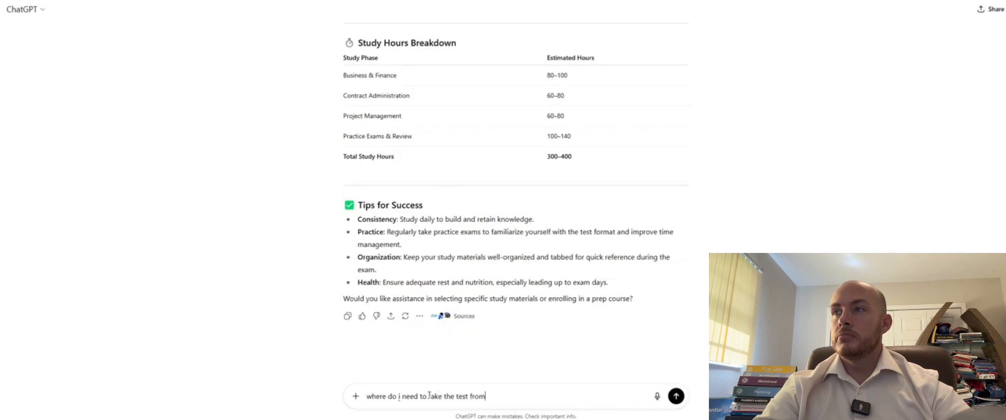
text(?)
key(Return)
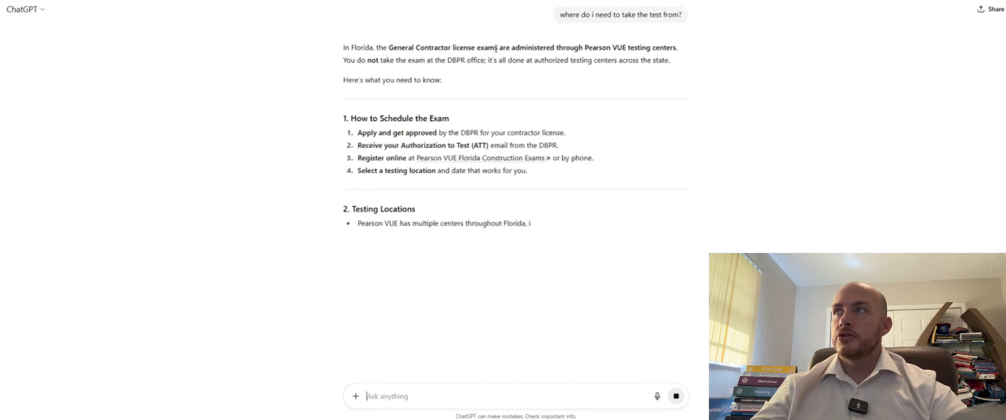
Read the answer on exam administration, scheduling, testing locations, what to bring and the exam format.
drag(593, 48, 639, 47)
click(690, 58)
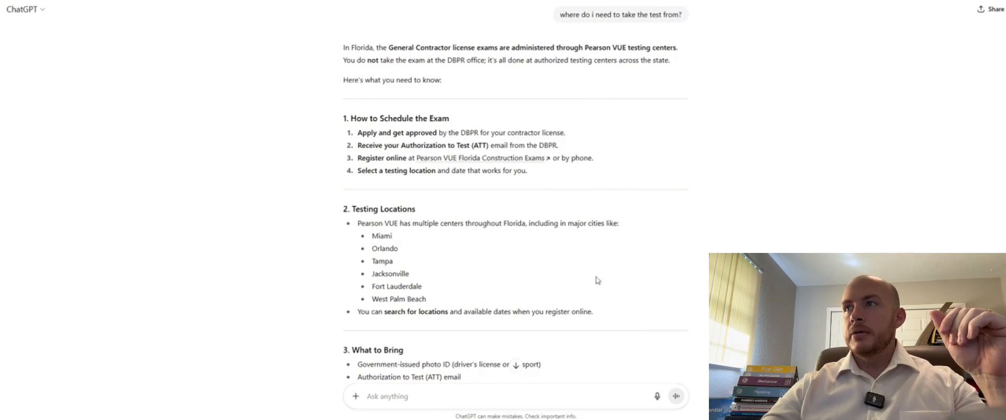
scroll(367, 246, down, 3)
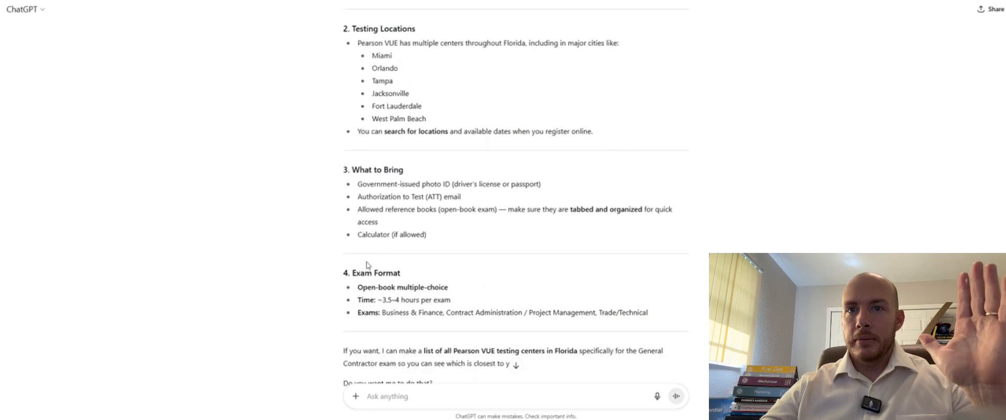
Send the request "design me a logo for my new general contracting business here in south florida please?".
scroll(356, 220, down, 2)
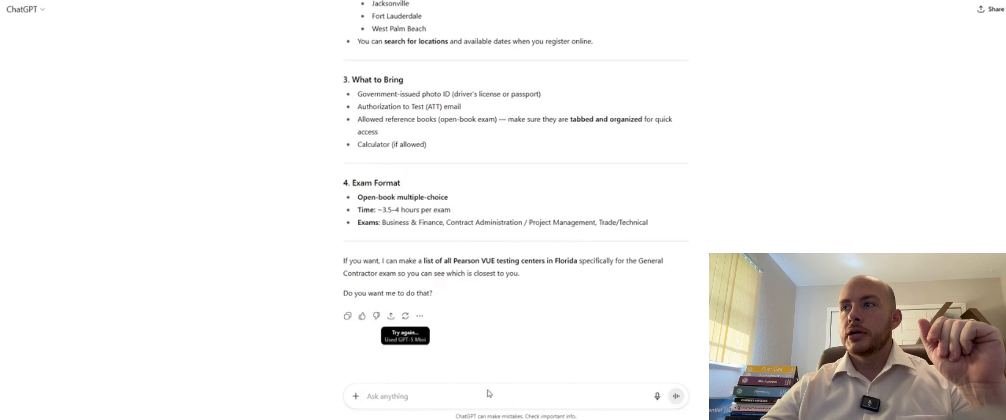
click(485, 403)
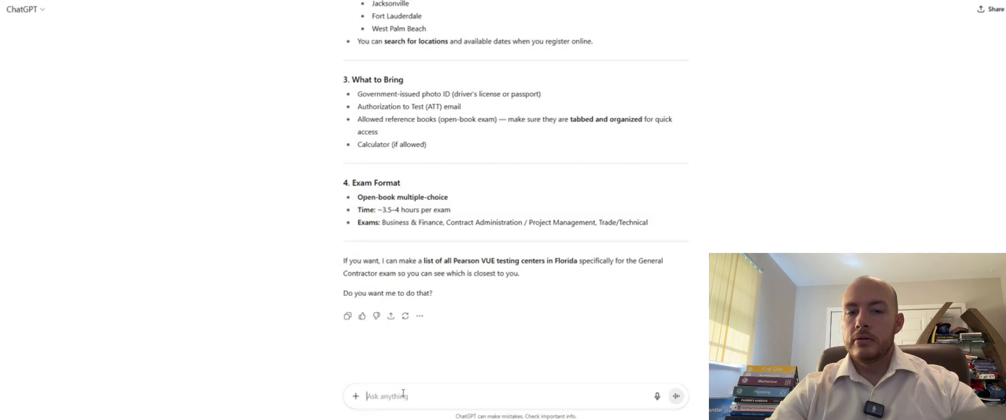
text(de)
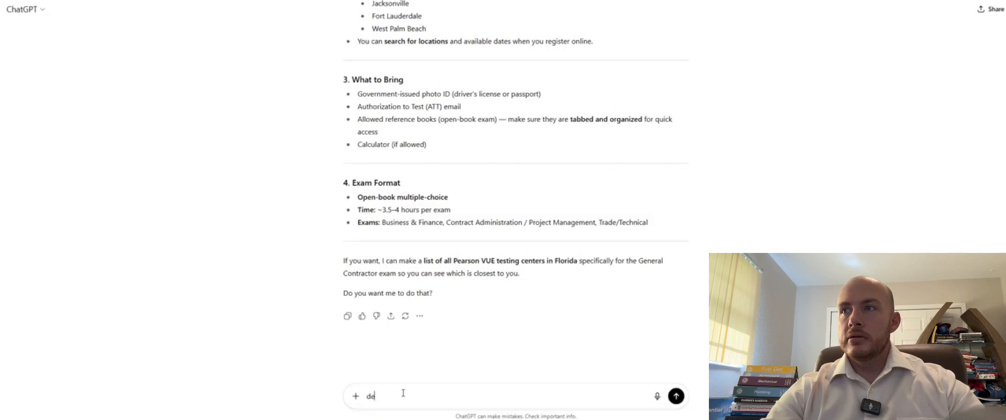
key(BackSpace)
key(BackSpace)
text(d)
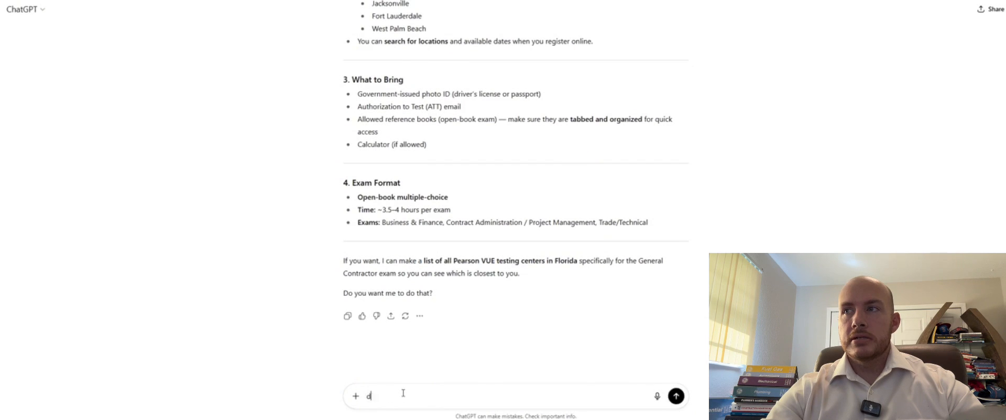
text(esign me a)
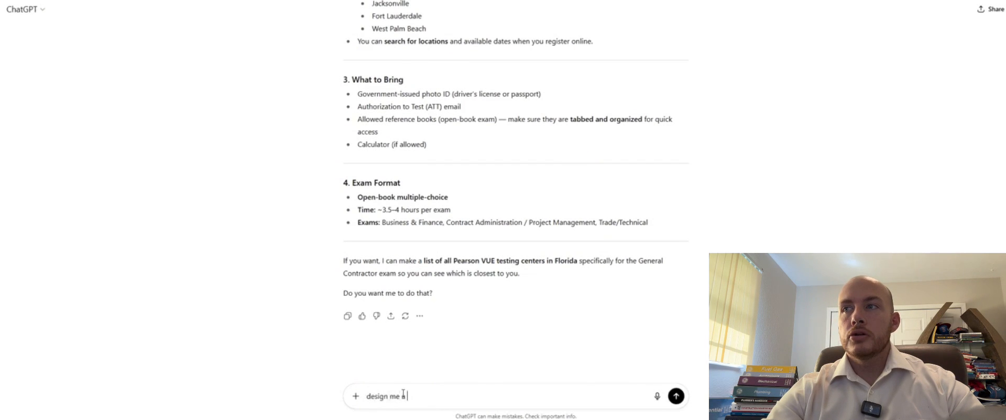
text( logo f)
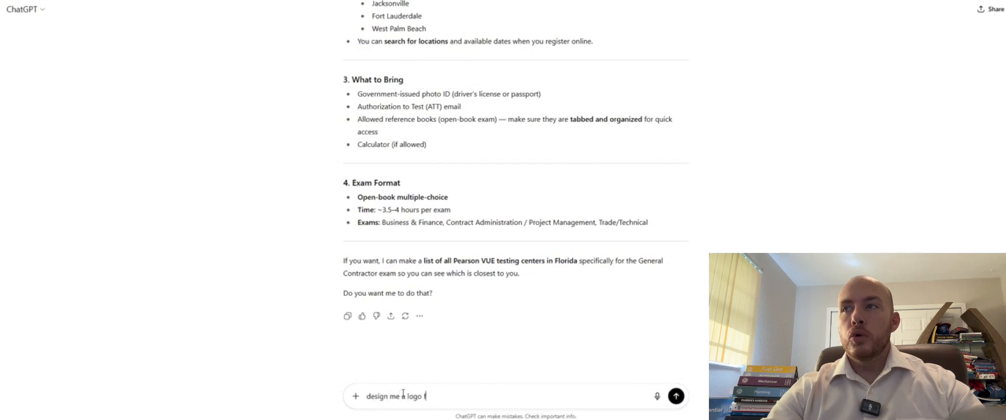
text(or my new)
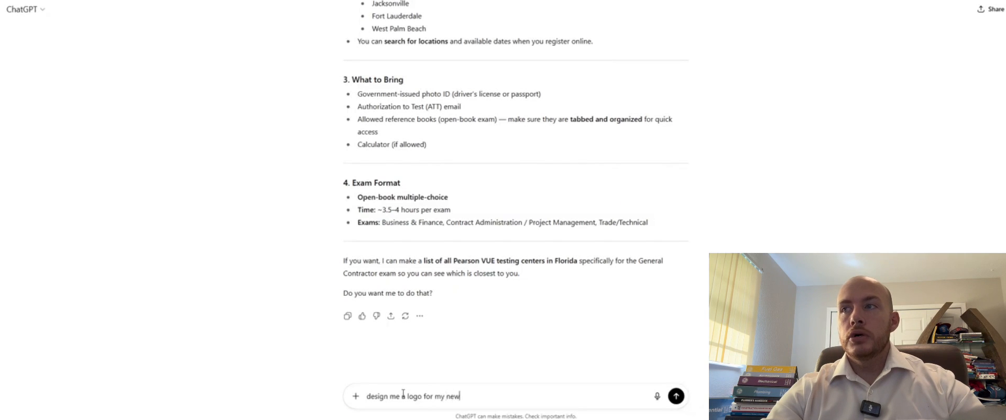
text( general contr)
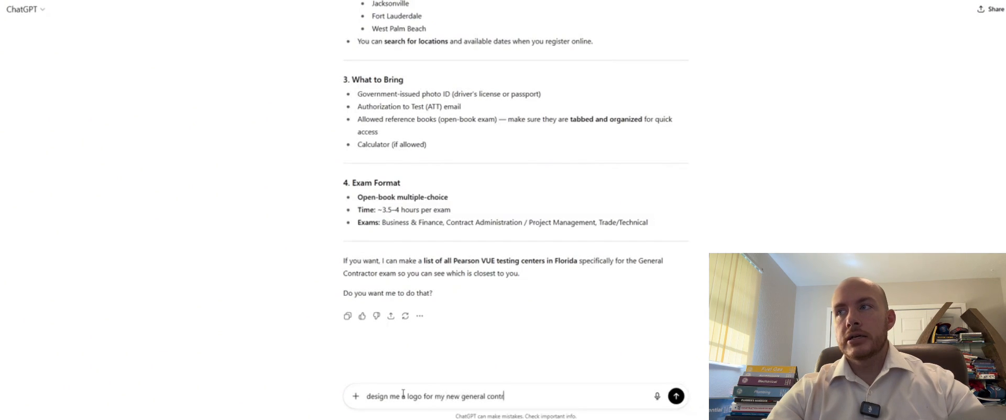
text(acting bu)
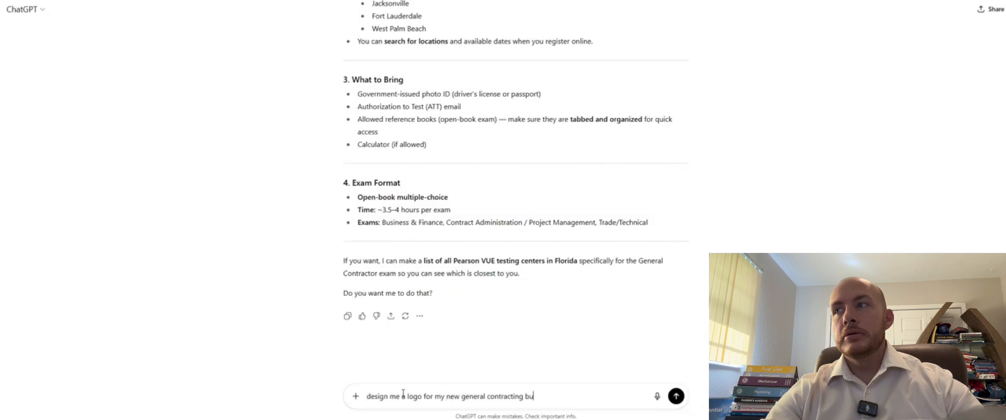
text(siness here in )
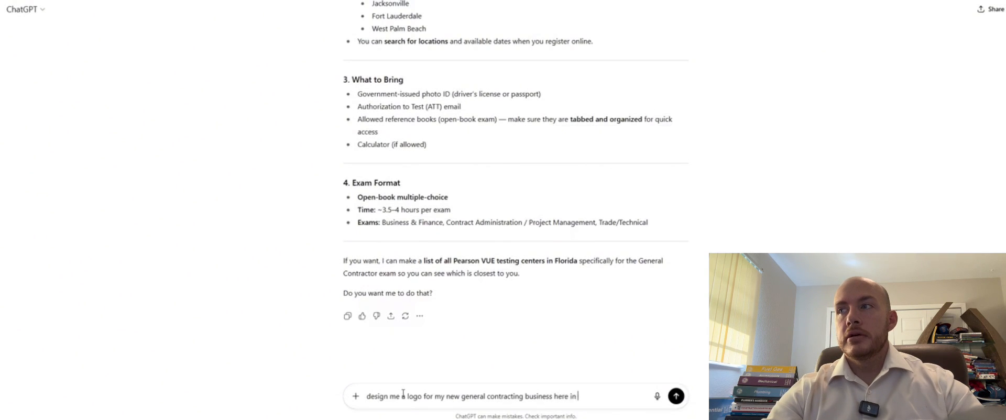
text(south florida)
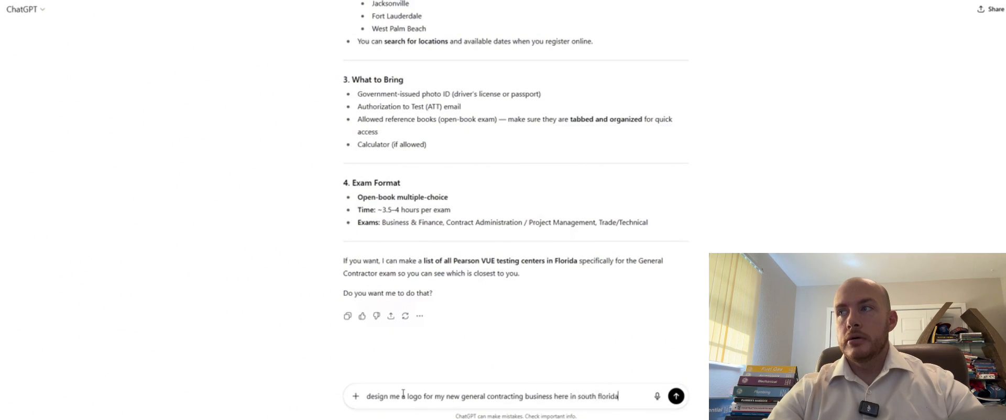
text( please)
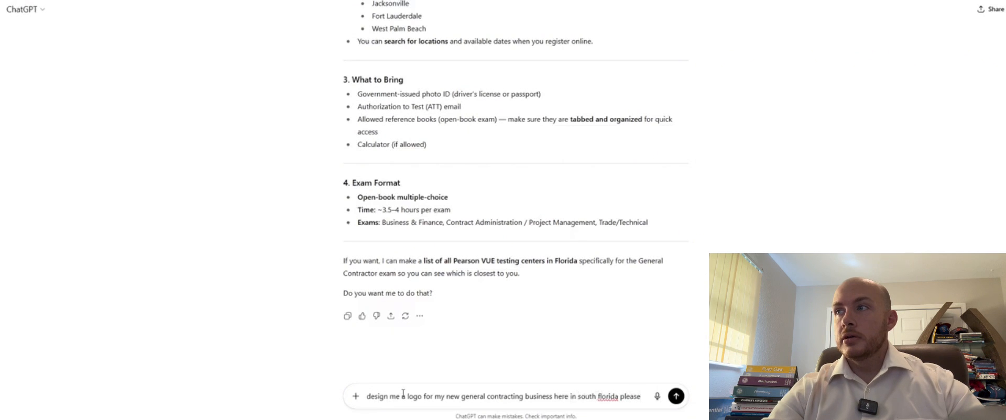
text(?)
key(Return)
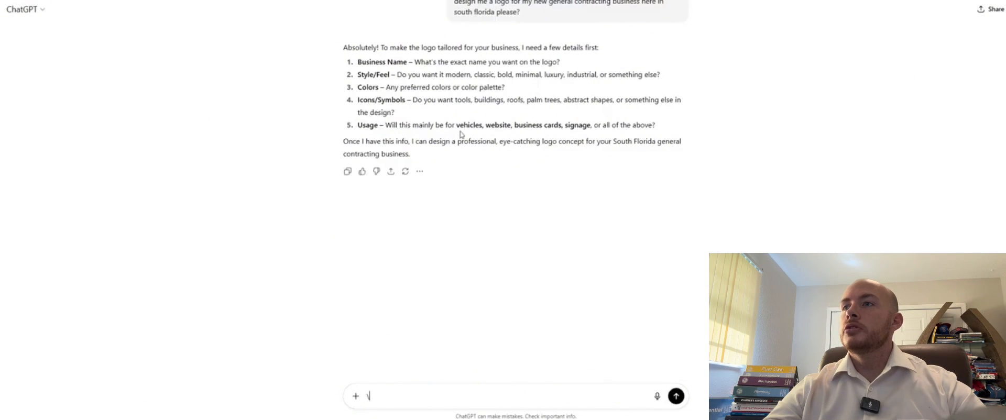
Start the reply to the logo questions with "abc contracting llc and I want it to be modern with blue and silver colors.".
key(BackSpace)
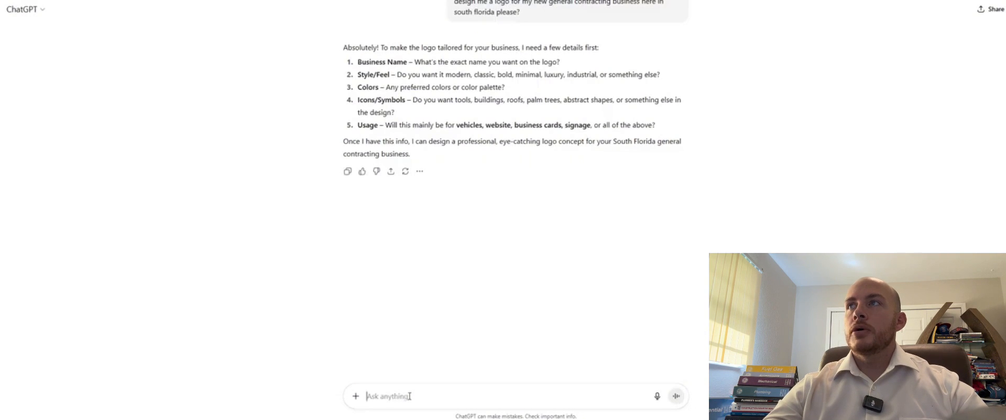
scroll(413, 325, up, 3)
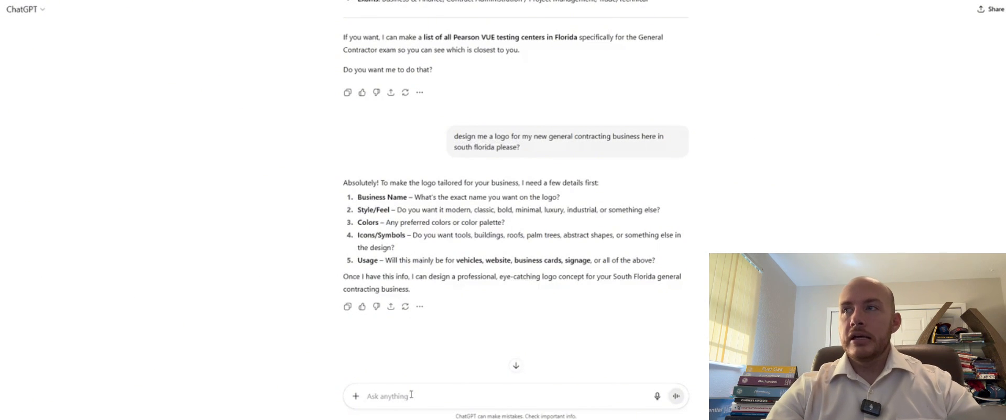
text(abc contr)
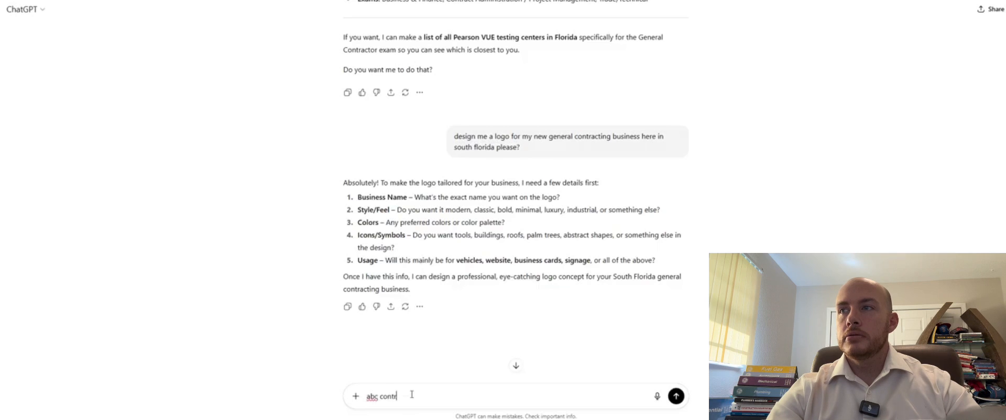
text(acting llc)
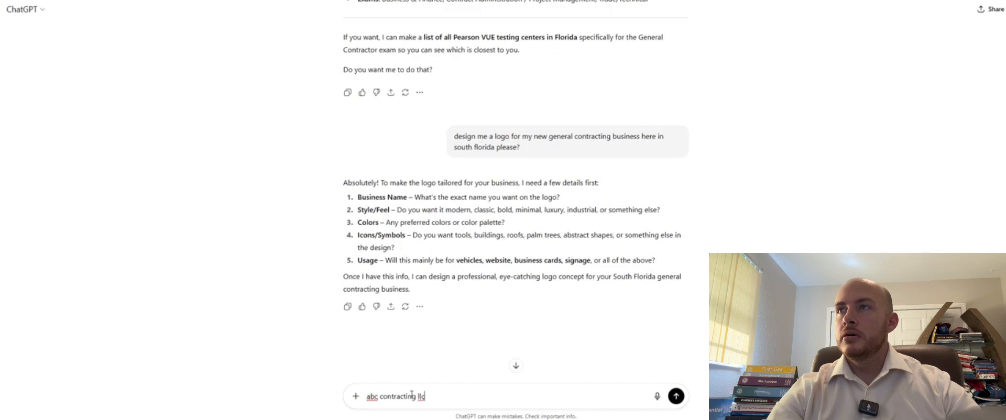
text( and )
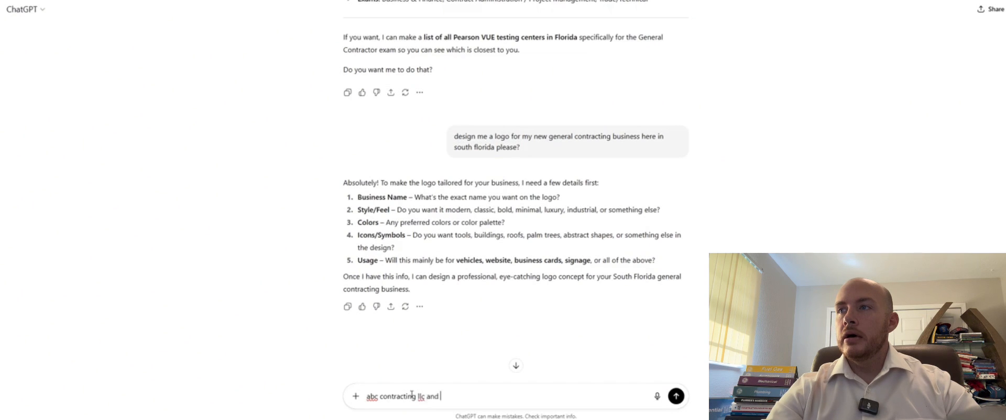
text(I want it)
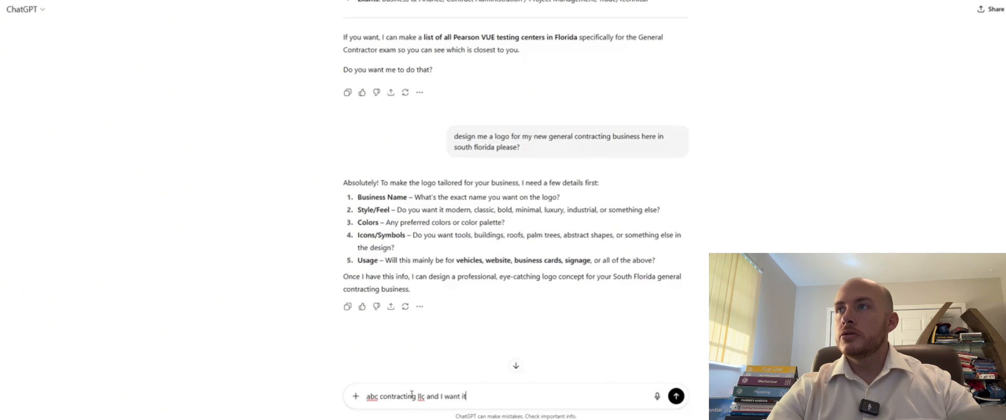
text( to be modern)
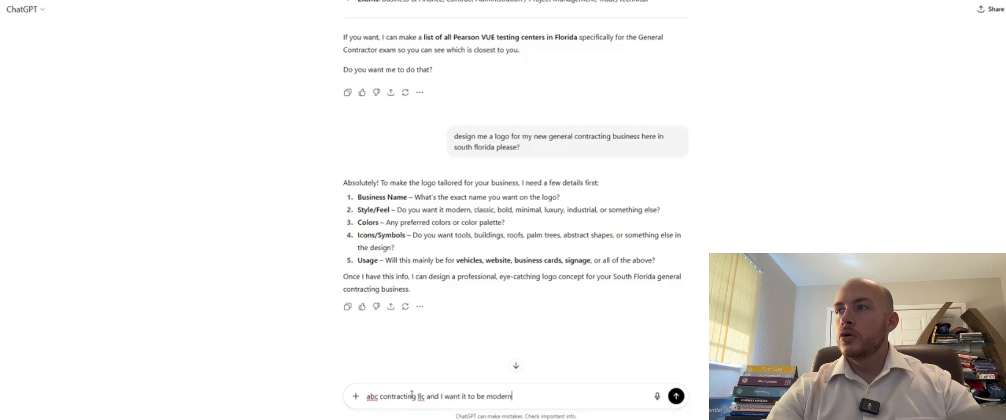
text( with blue and)
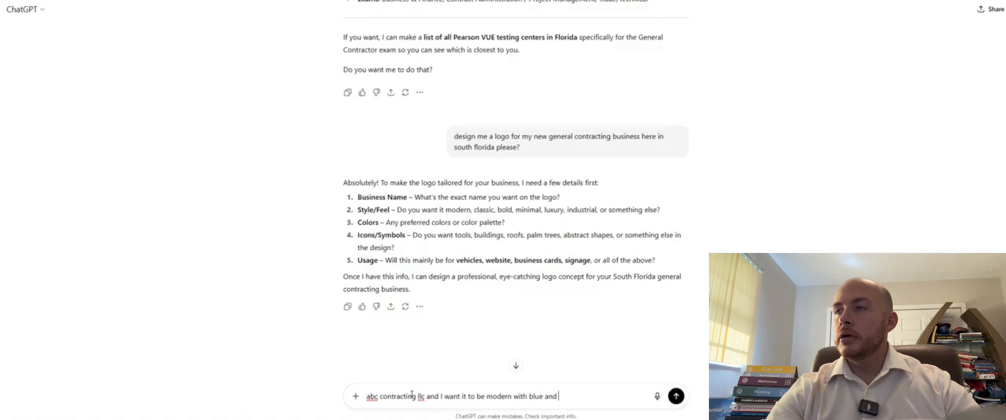
text( silver colors.)
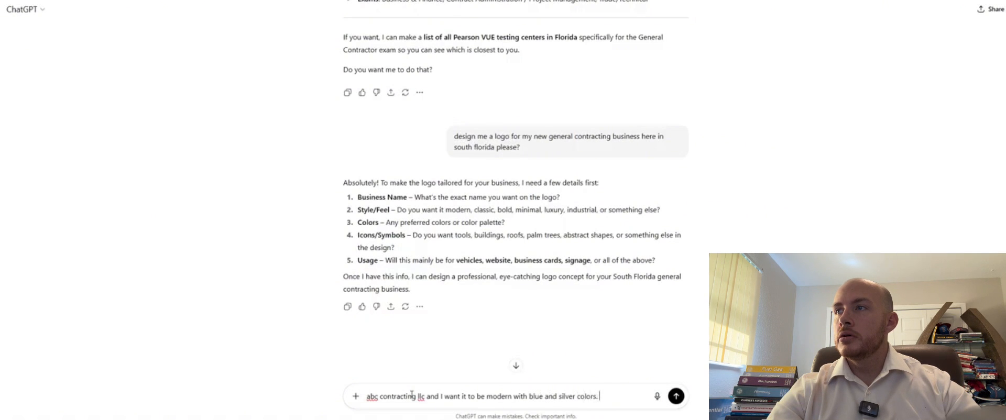
Add and send "Use a knights templar cross in it and we will use this logo for all marketing materials if its a good design.".
text( Us)
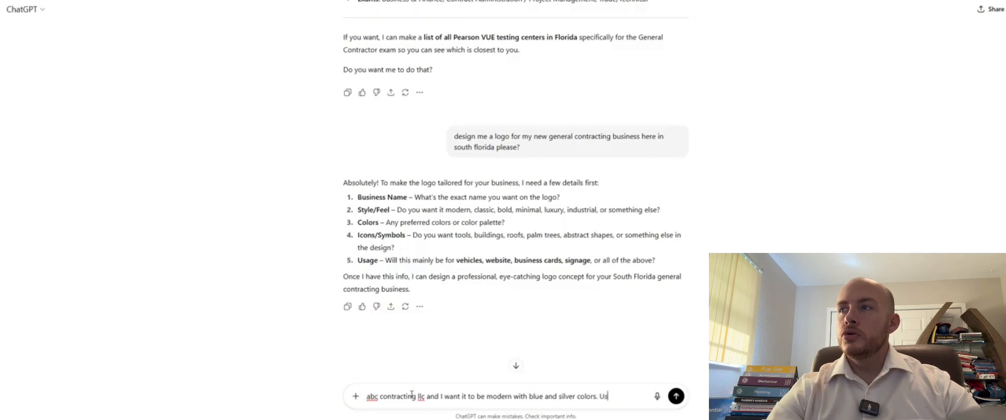
text(e a knigh)
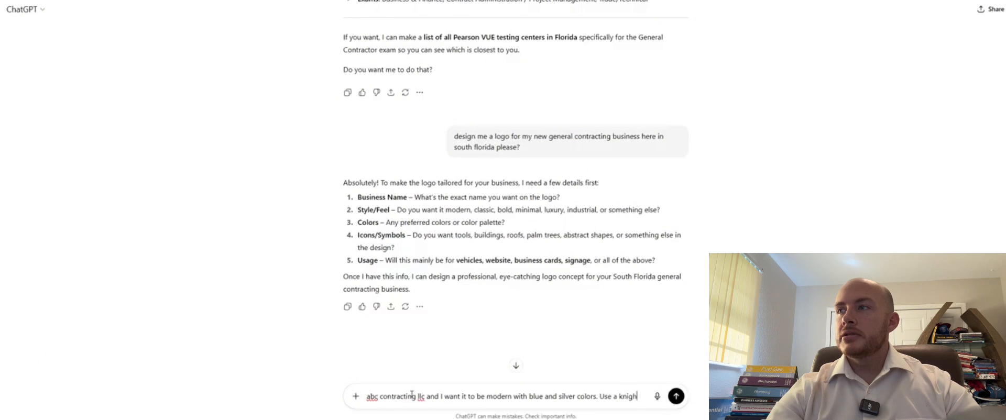
text(ts templar )
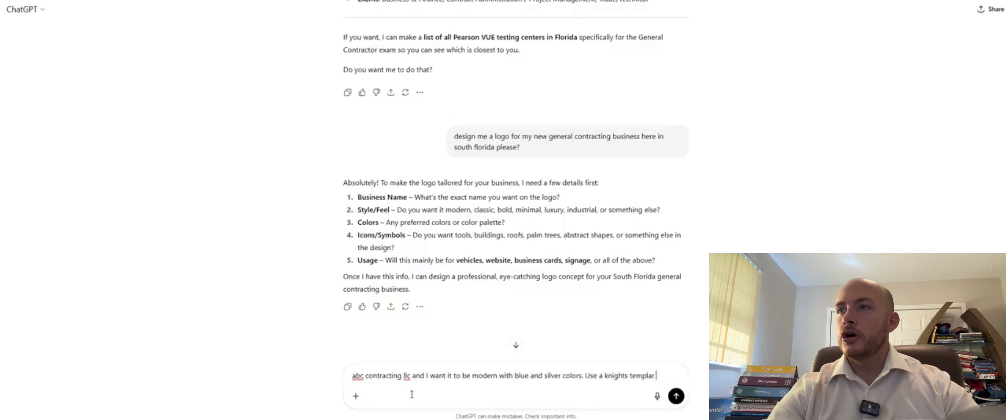
text(cros)
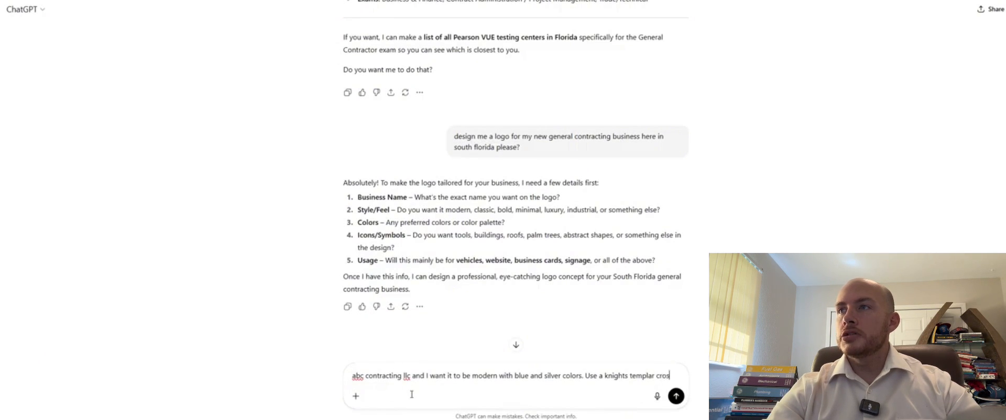
text(s in it)
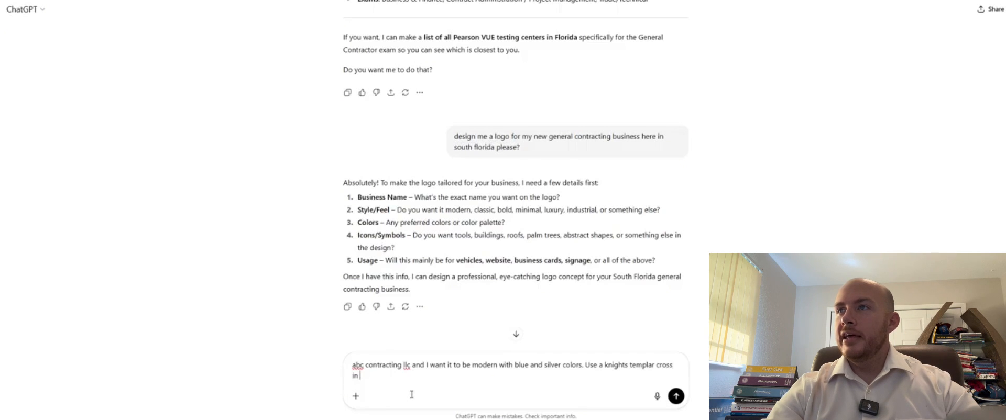
text( an)
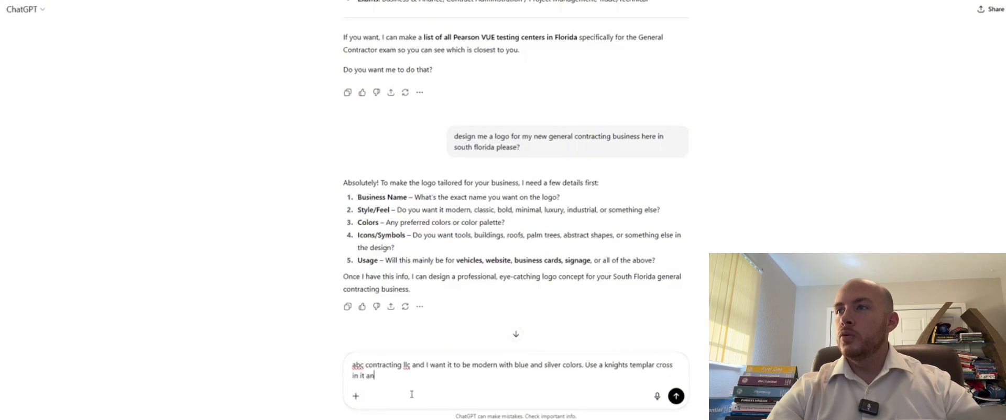
text(d we will use t)
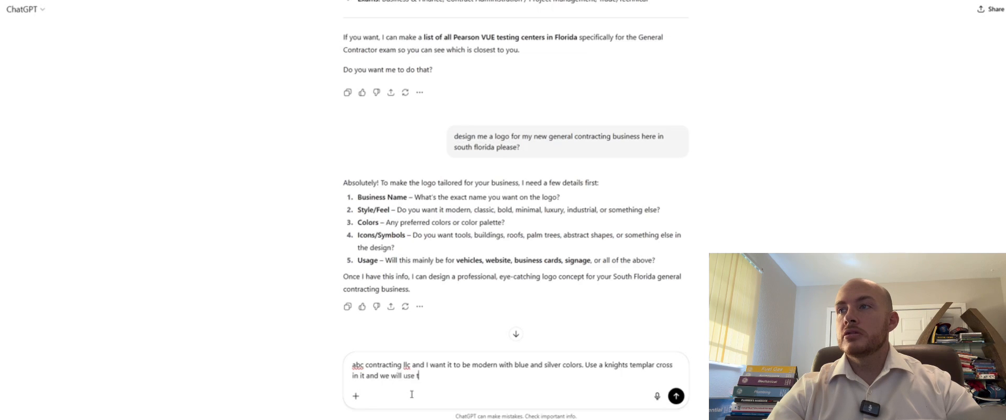
text(his logo for all )
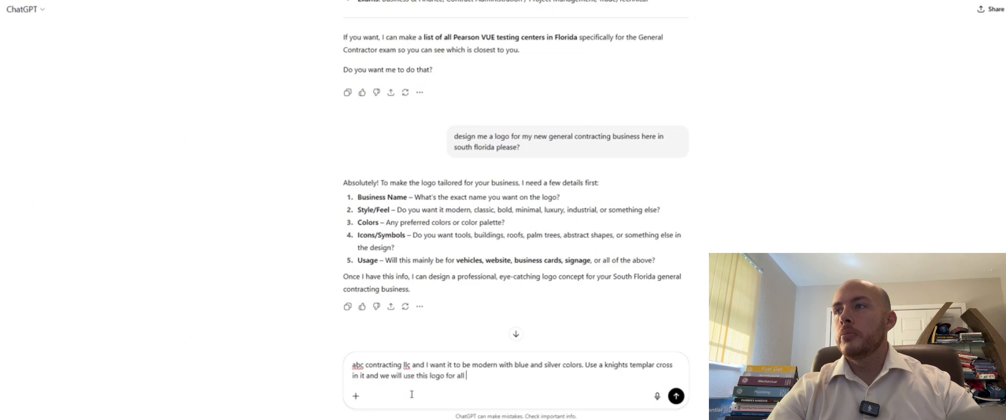
text(marketing mat)
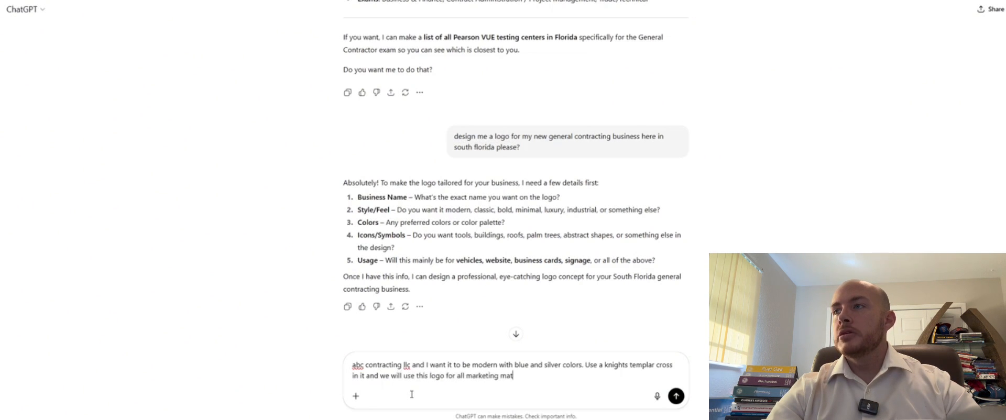
text(erials if its )
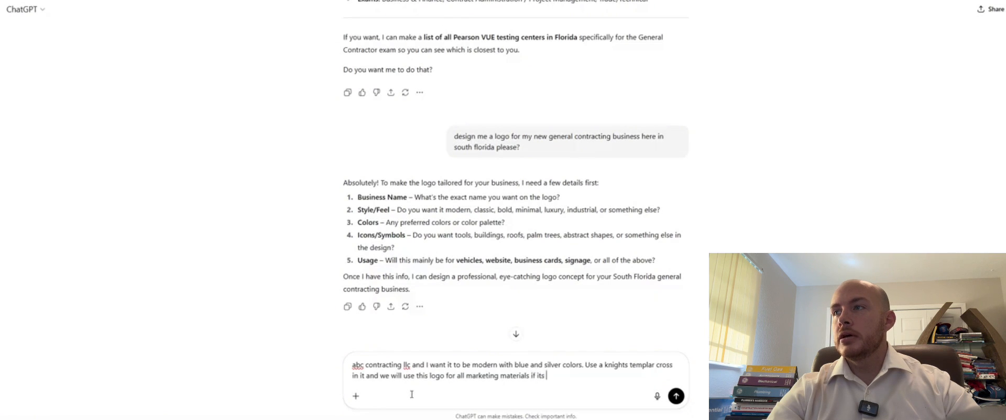
text(a good design.)
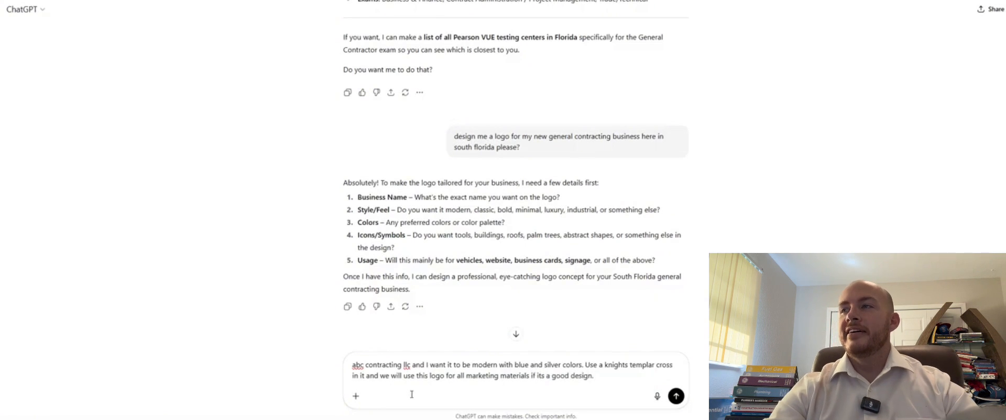
key(Return)
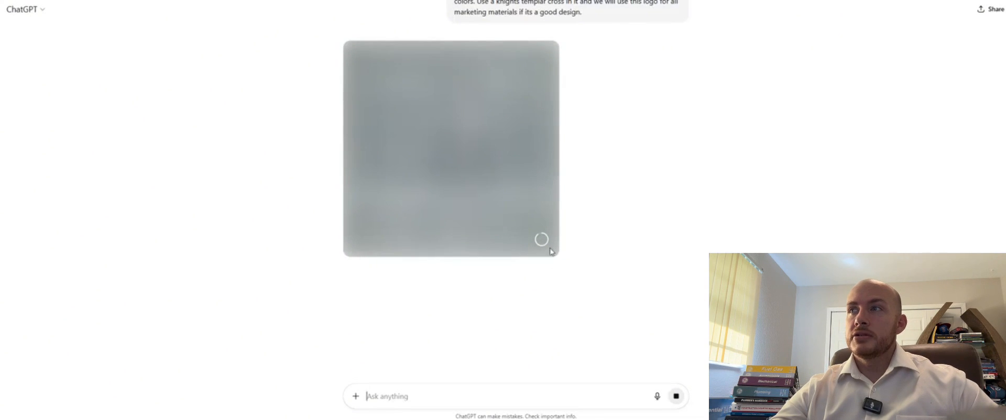
scroll(571, 270, up, 2)
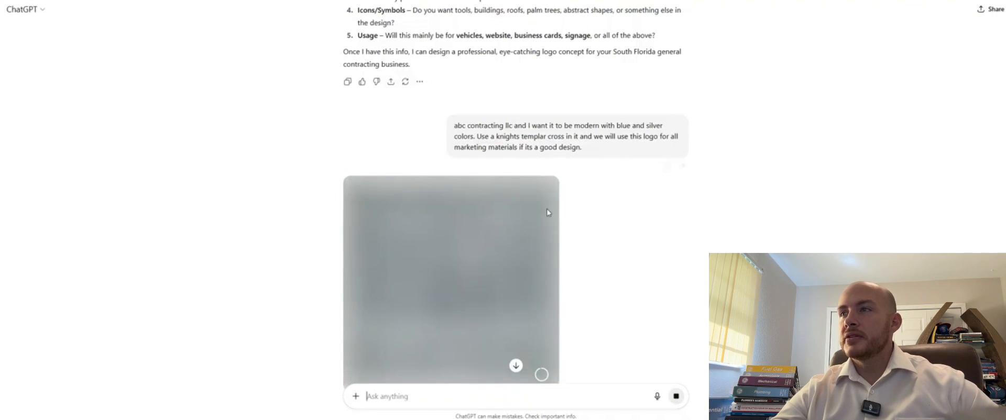
Review the earlier answers on test locations, estimated costs, the 5-month roadmap and allowed exam references, back to the first contractor question.
click(516, 366)
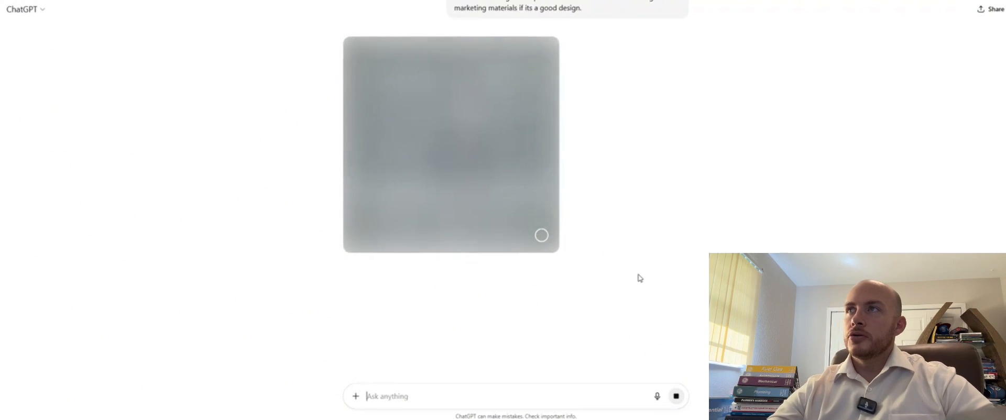
scroll(635, 260, up, 1)
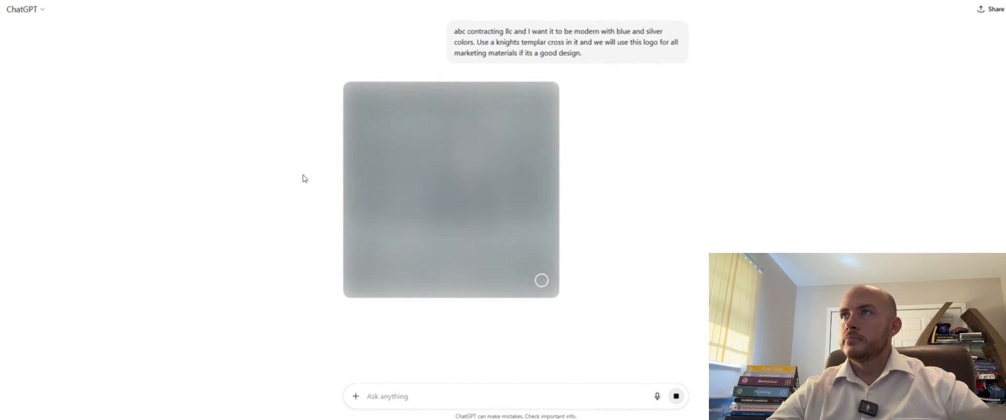
scroll(305, 178, up, 10)
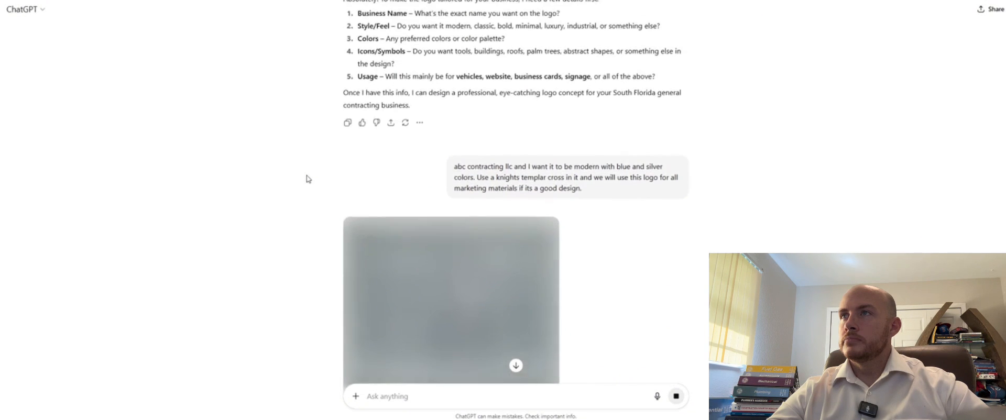
scroll(313, 179, up, 20)
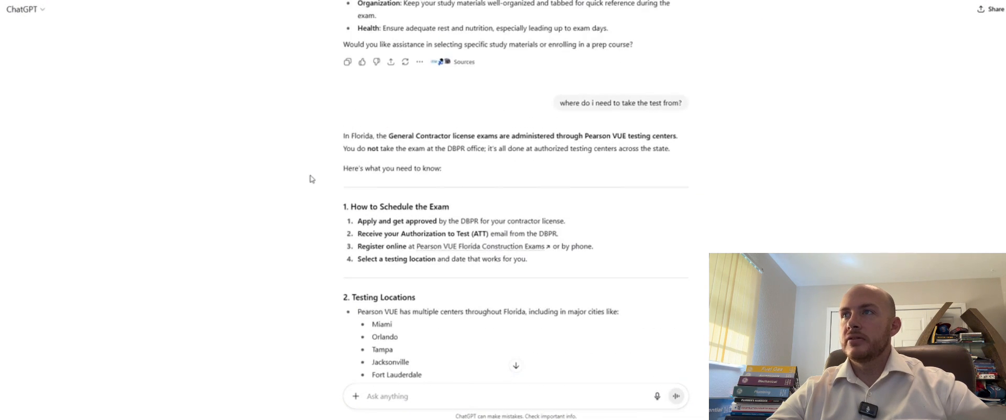
scroll(398, 189, up, 6)
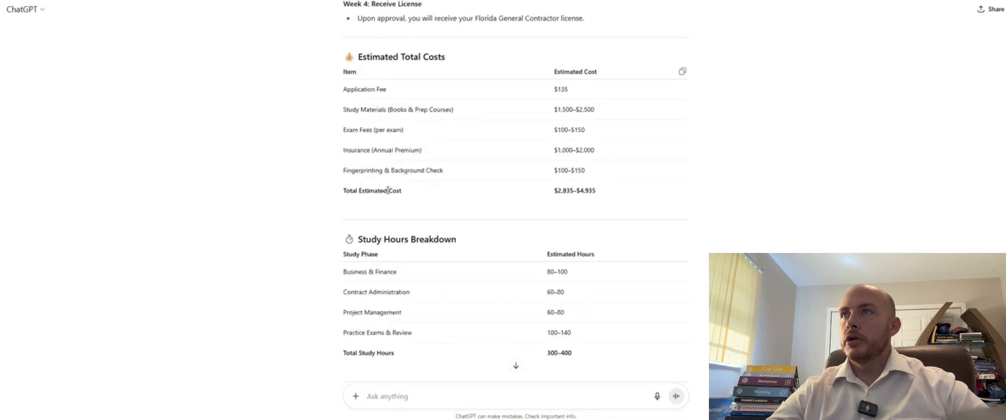
scroll(396, 193, up, 20)
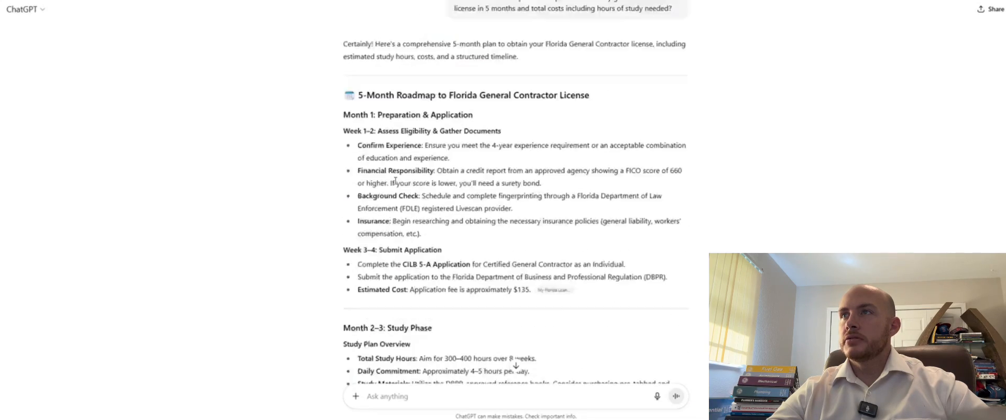
scroll(394, 190, up, 15)
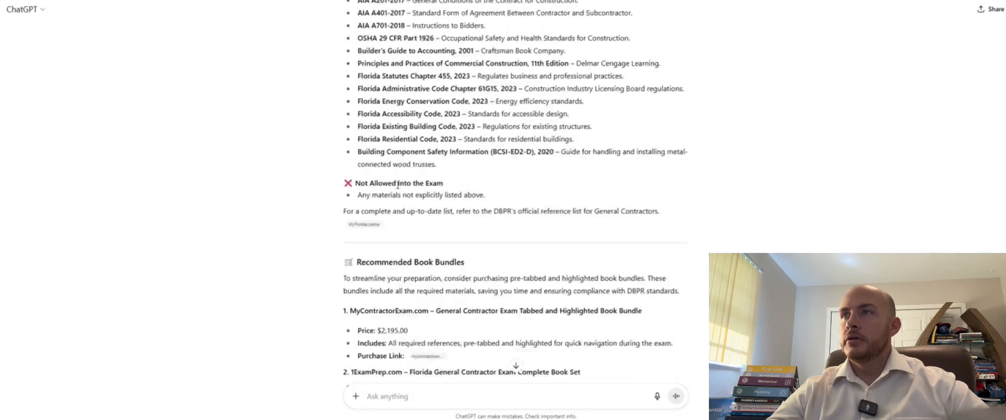
mouse_move(363, 281)
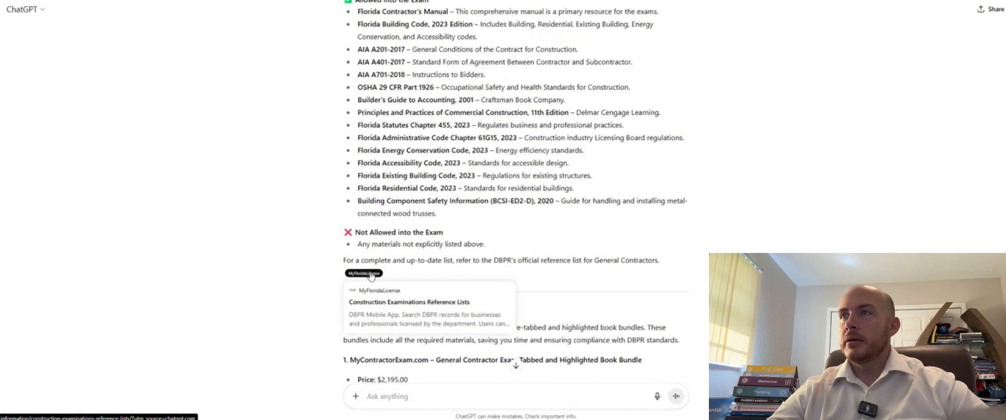
scroll(363, 281, up, 3)
scroll(361, 281, down, 2)
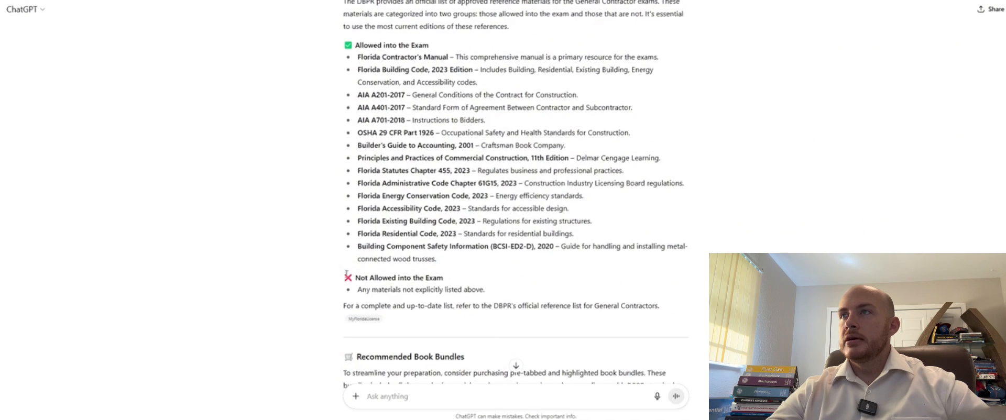
scroll(328, 264, up, 6)
scroll(328, 264, up, 15)
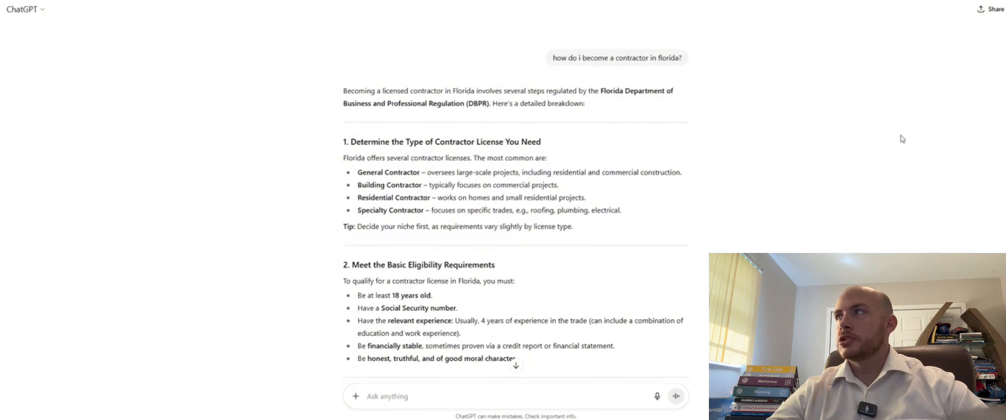
Return to the generated logo at the end of the conversation, inspect it and send the reply "thank you".
scroll(946, 148, down, 5)
scroll(948, 149, down, 7)
scroll(948, 149, down, 15)
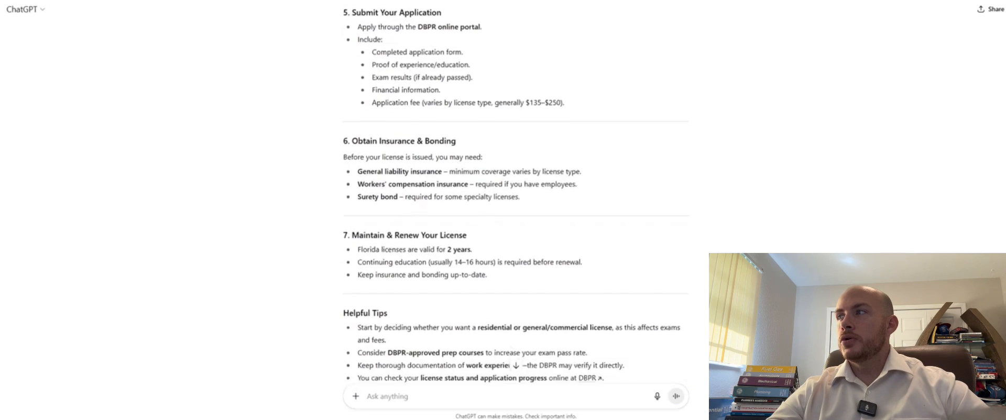
scroll(516, 210, down, 15)
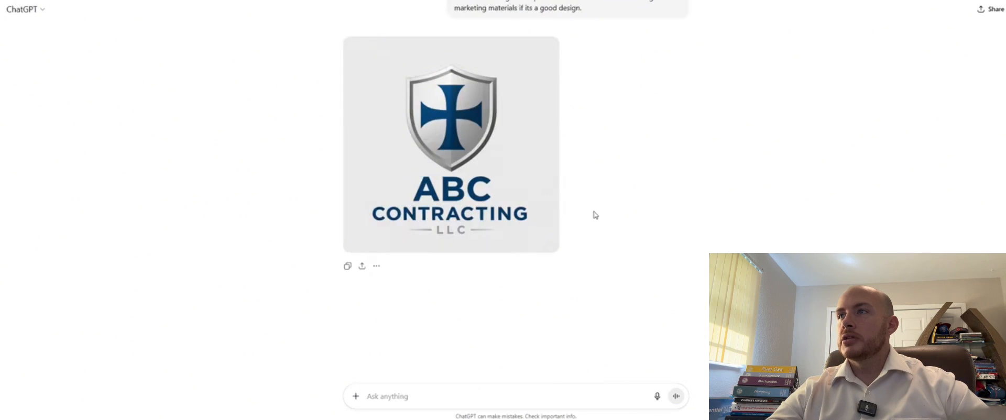
scroll(616, 219, up, 3)
scroll(557, 237, down, 1)
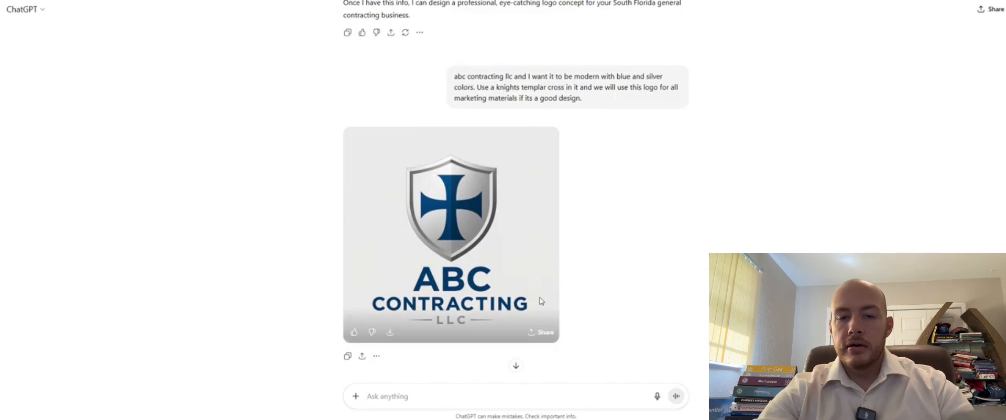
text(thank you)
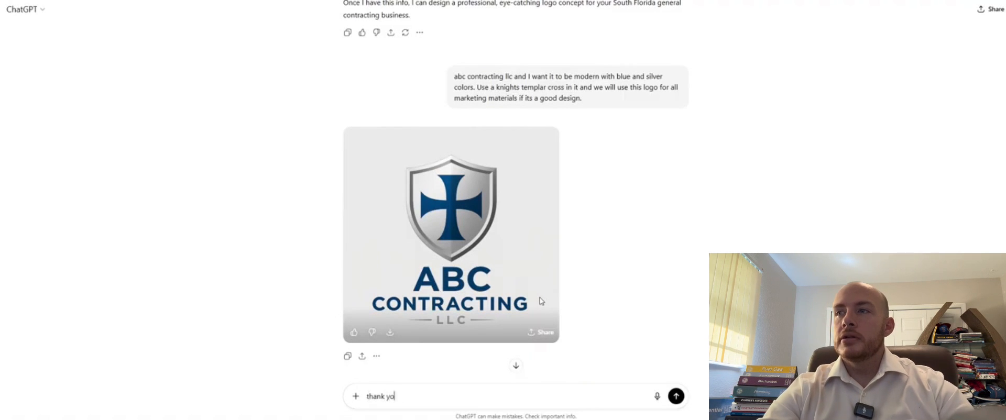
key(Return)
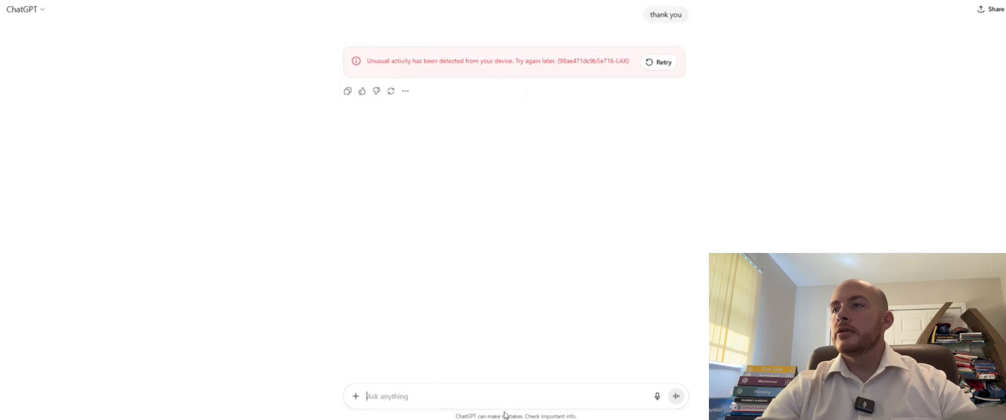
text(so)
key(BackSpace)
key(BackSpace)
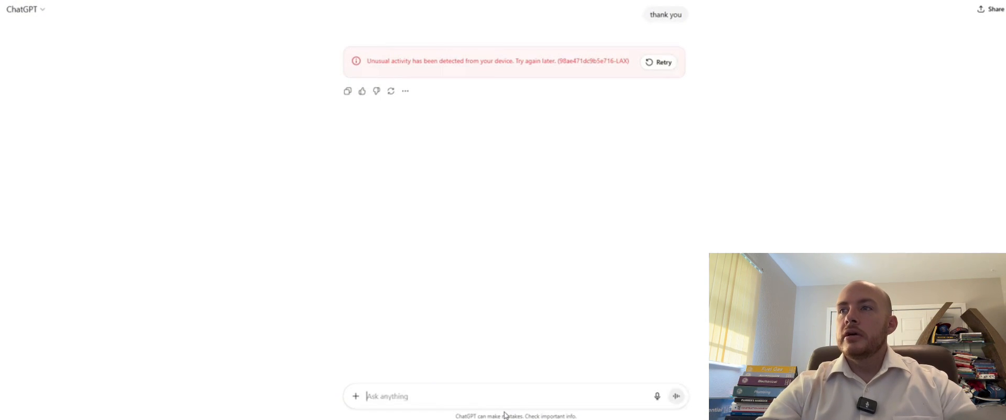
Send the request "can you provide us with a list of things to do as a new contracting business?".
text(can you)
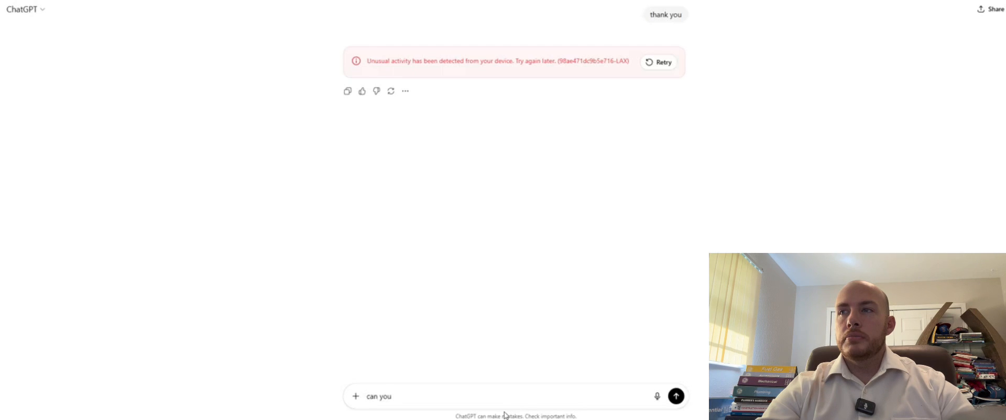
text( provide us)
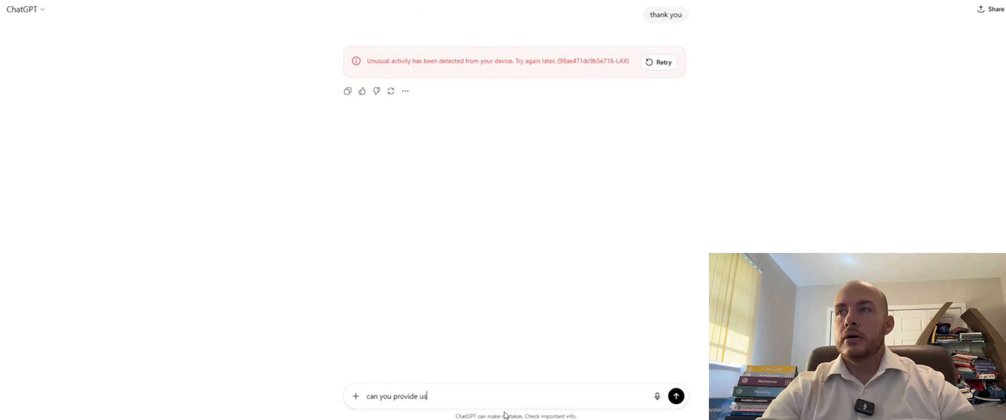
text( with )
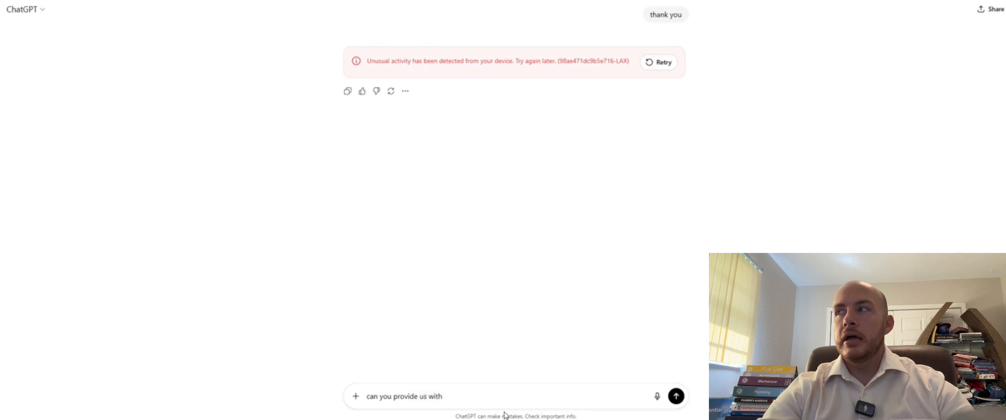
text(a )
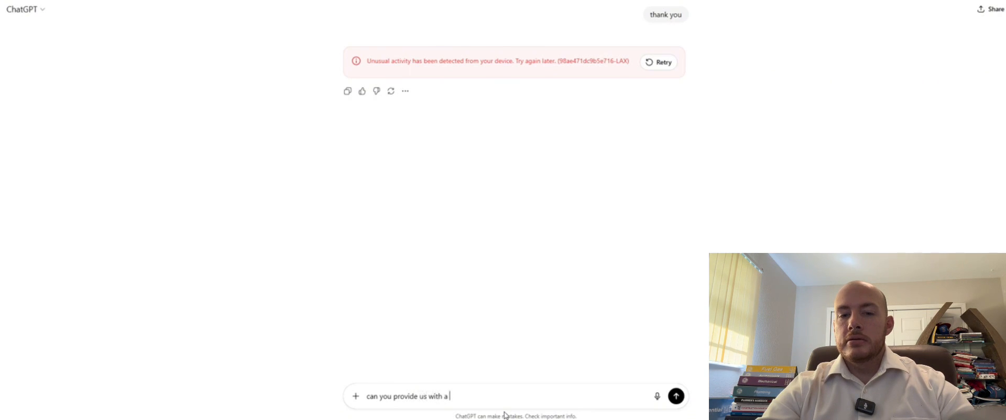
text(list of)
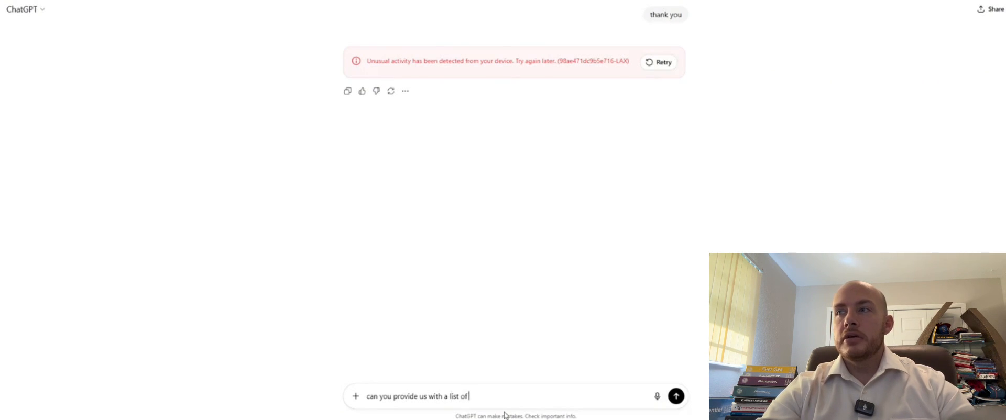
text( things to do as)
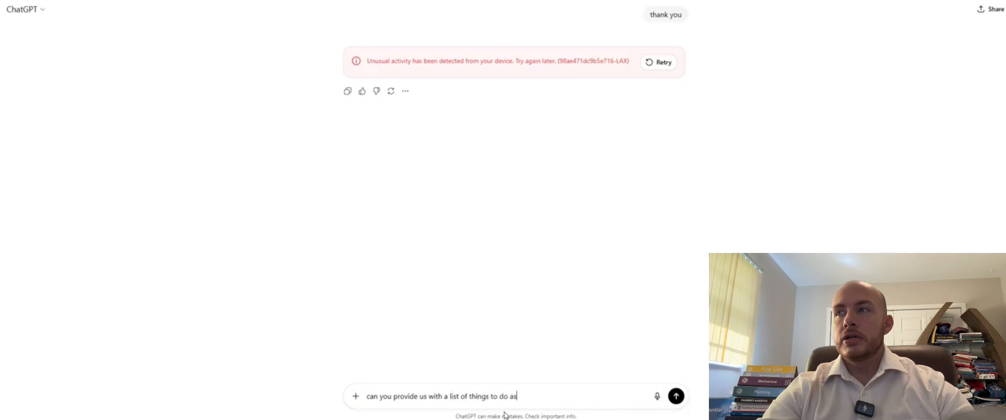
text( a new contracting business?)
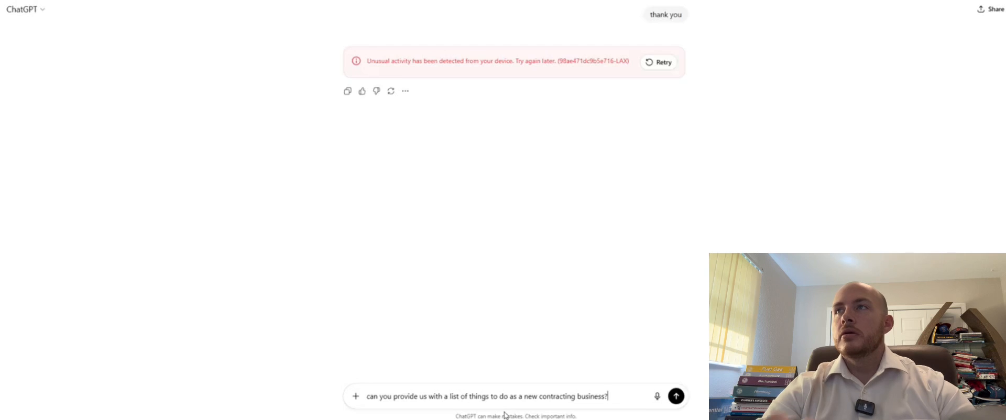
key(Return)
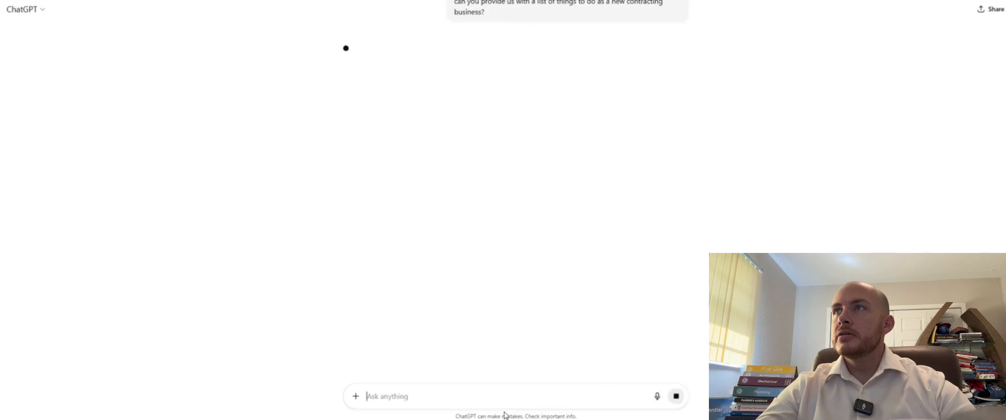